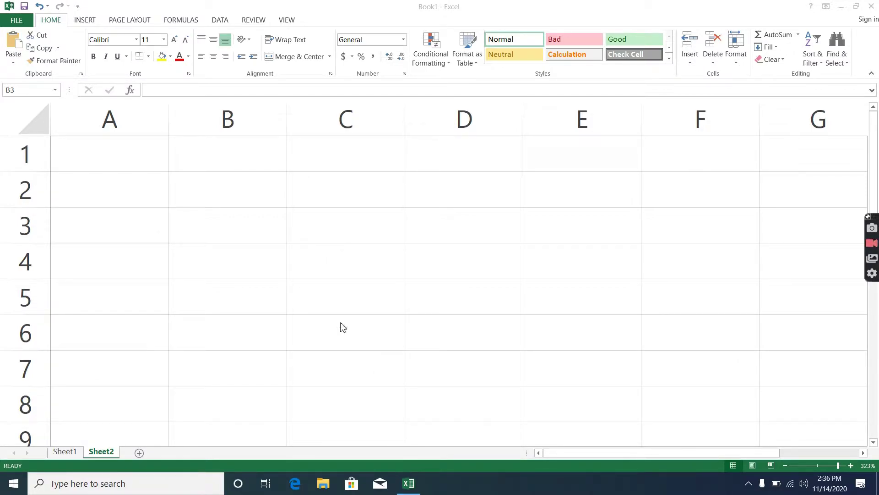
left_click(252, 232)
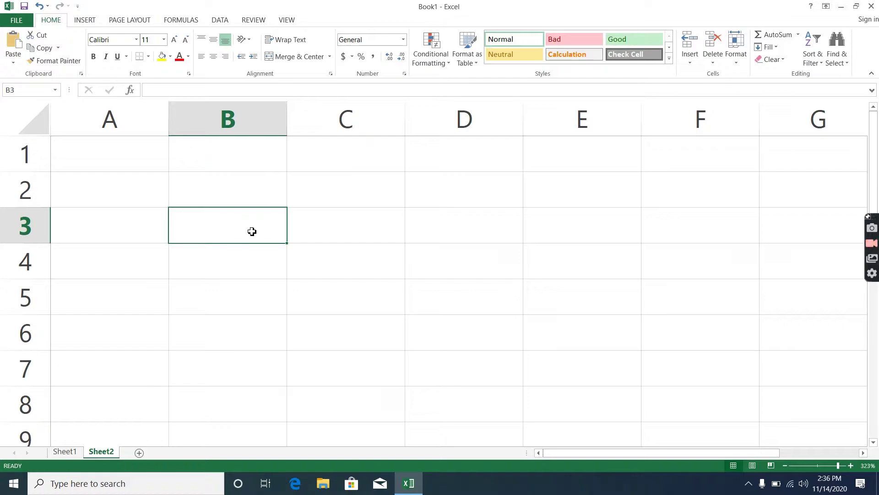
type("Emp")
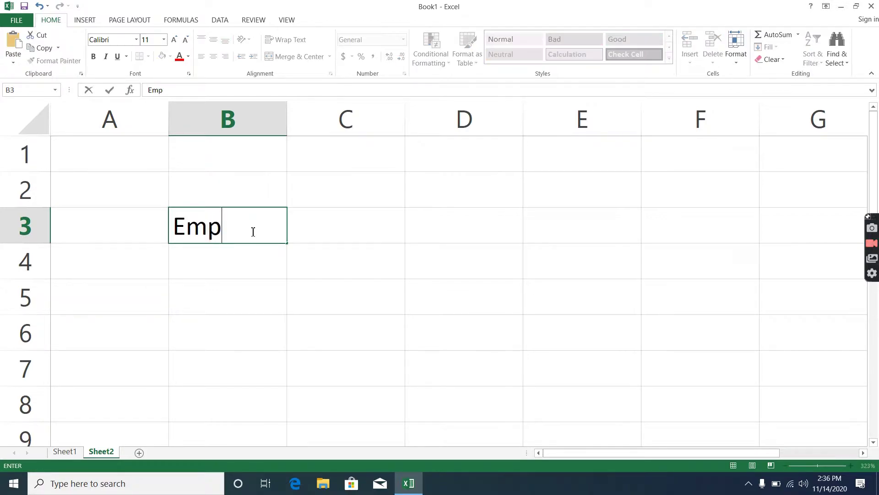
key("Tab")
left_click(252, 231)
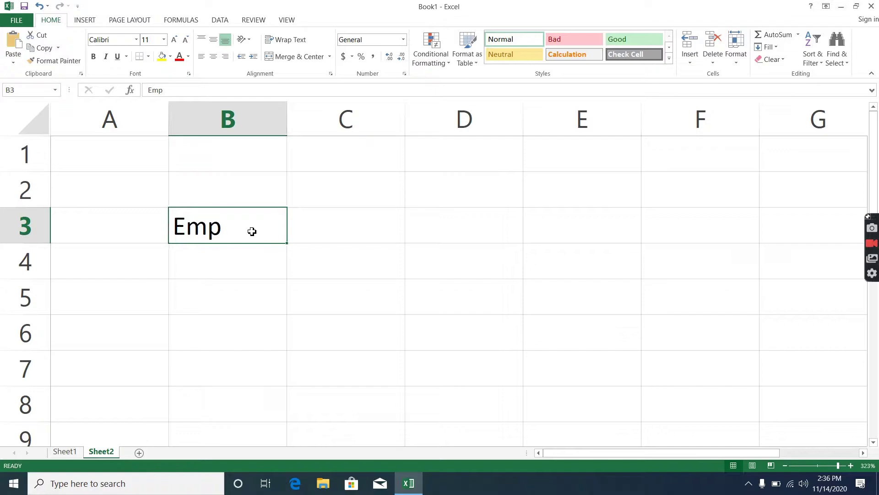
key("Delete")
type("pay")
key("BackSpace")
key("BackSpace")
key("BackSpace")
Enter the label salary in cell B3 and the label Tax in cell C3.
type("salary")
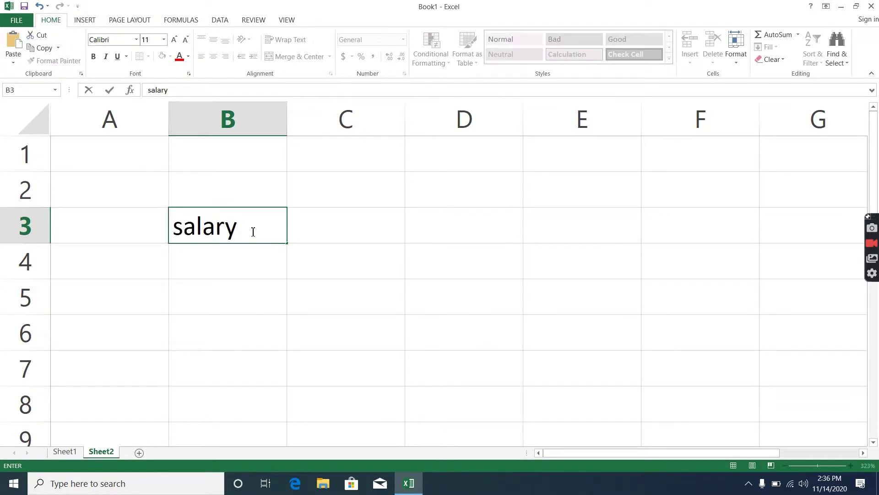
key("Tab")
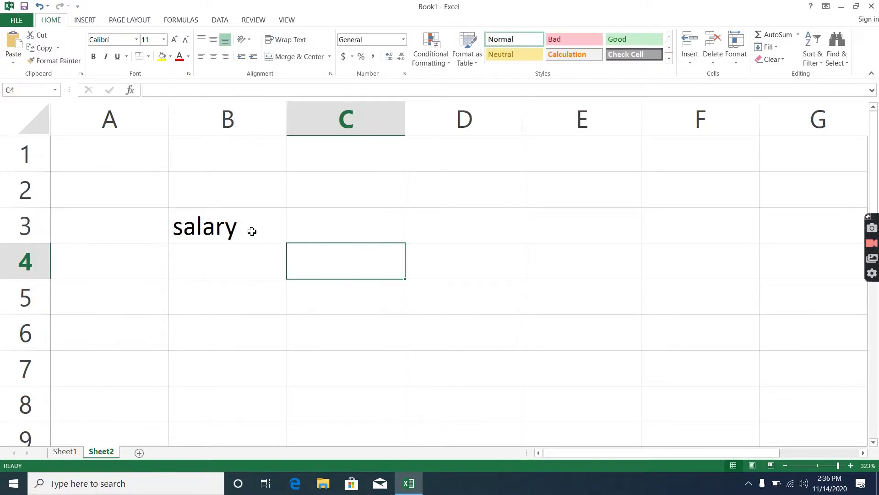
type("Tax")
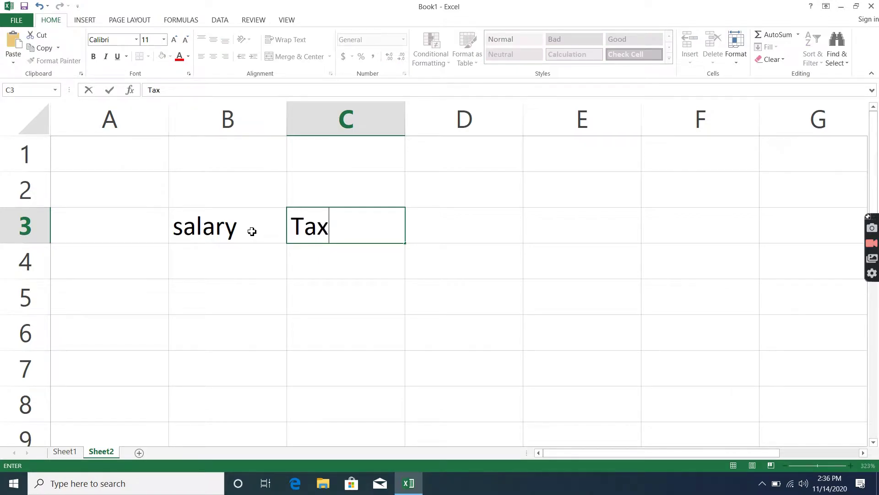
key("Return")
Move the Tax label from C3 to B4, directly below the salary label.
key("Left")
key("Up")
key("Right")
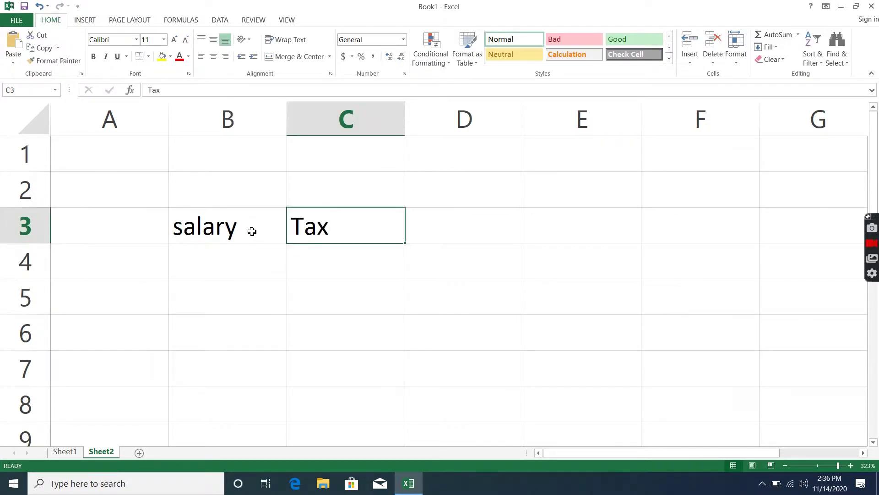
key("ctrl+c")
key("Down")
key("Left")
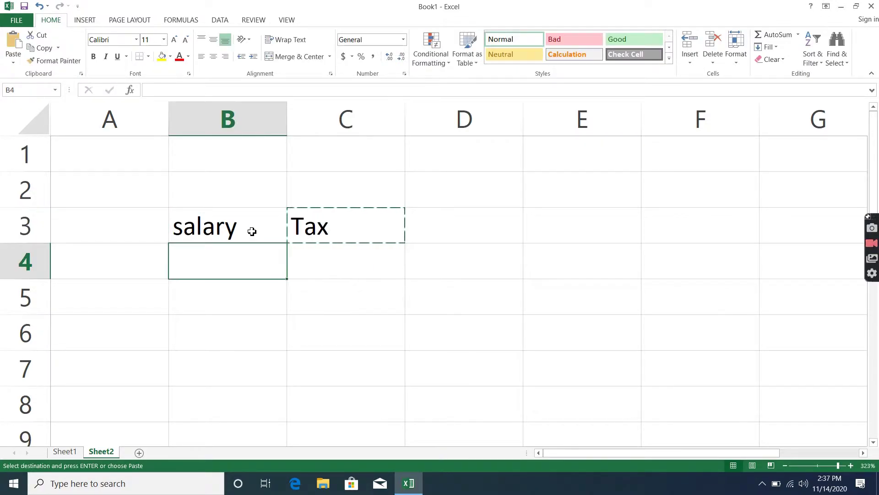
key("Return")
key("Up")
key("Right")
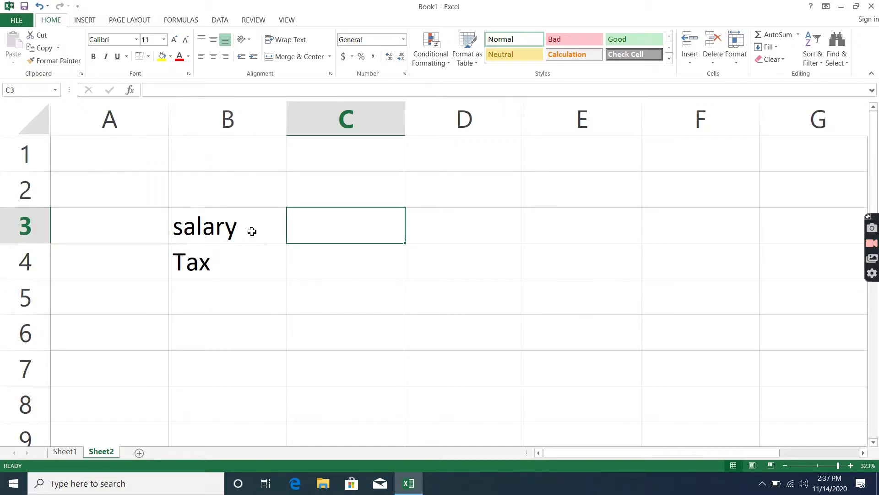
key("Right")
key("Left")
key("Right")
key("Left")
key("Left")
key("shift+Down")
key("shift+Up")
Enter the salaries 15000, 25000 and 50000 in cells C3 to E3 beside the salary label.
key("Right")
type("15000")
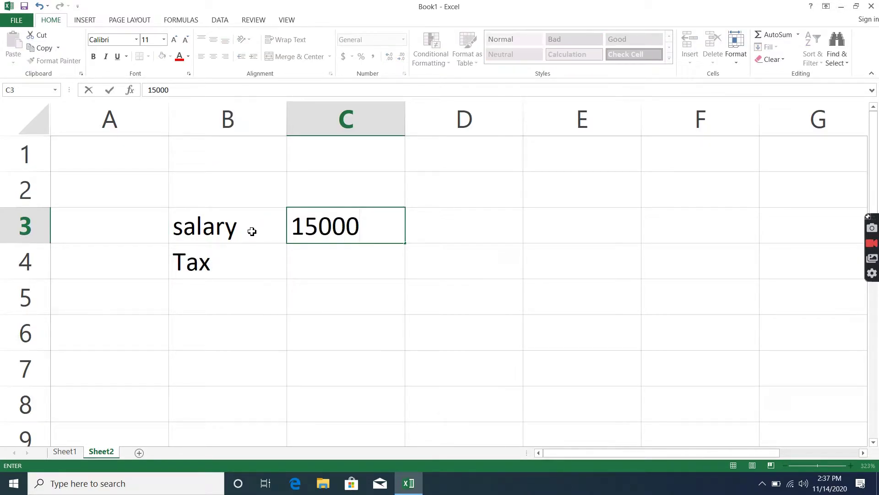
key("Right")
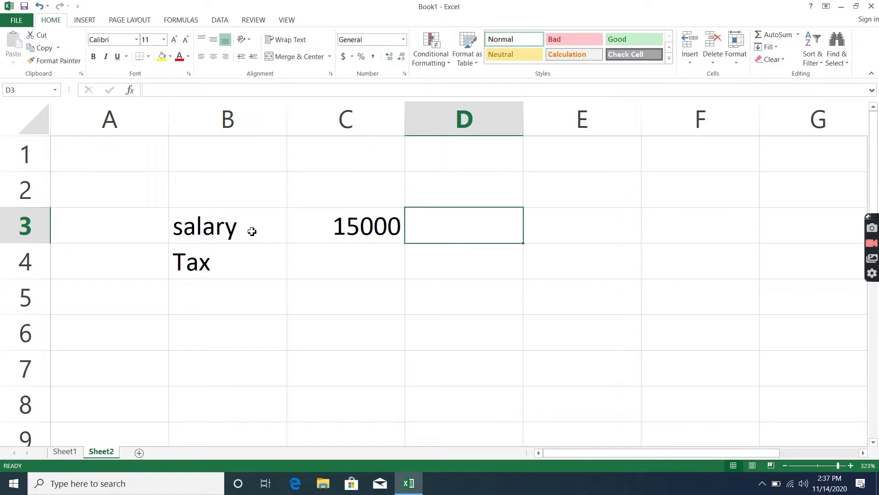
type("5")
key("BackSpace")
type("25000")
key("Right")
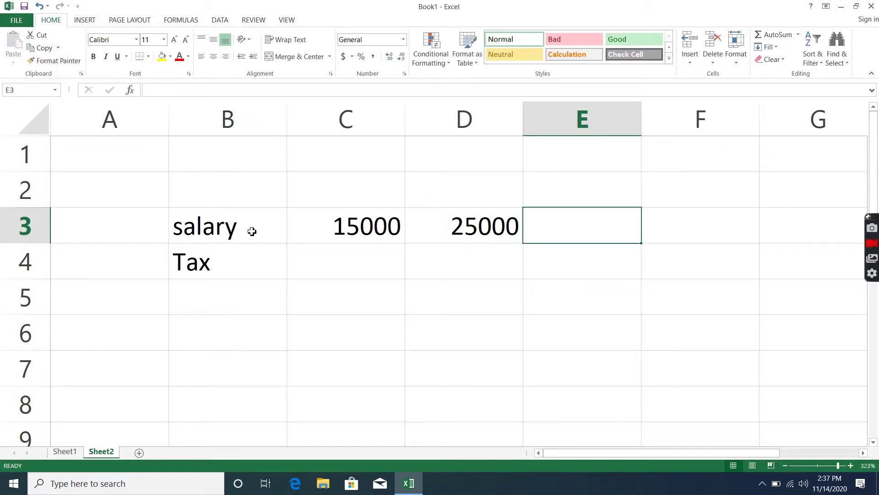
type("50000")
key("Right")
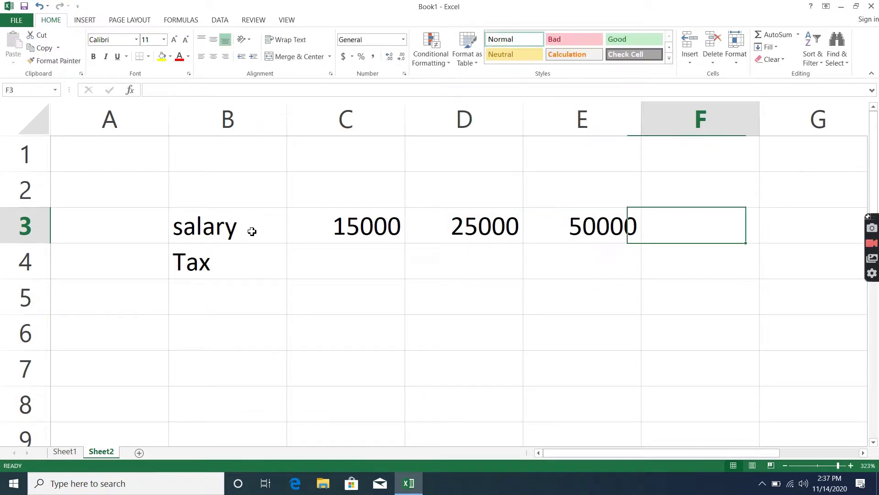
key("Down")
key("Left")
key("Left")
key("Left")
key("Right")
key("Right")
key("Right")
key("Left")
key("Left")
key("Left")
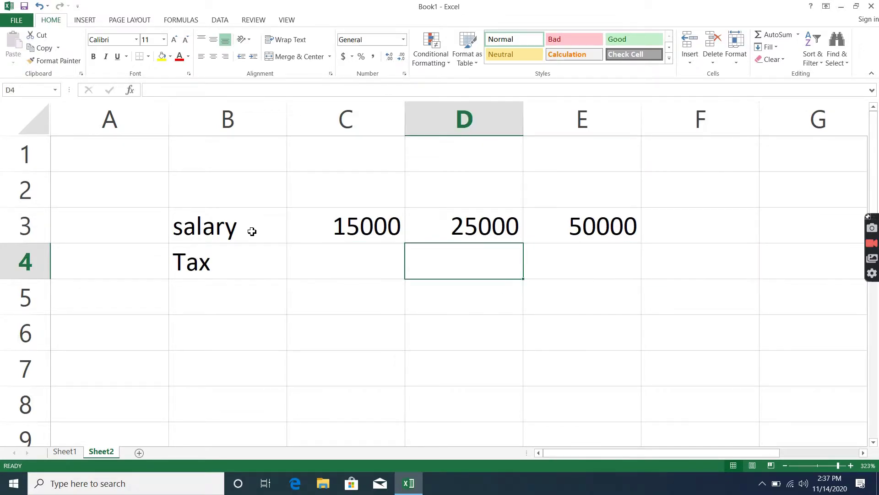
Try moving the three salary values from C3:E3 one column over to D3:F3, and undo the move.
key("Up")
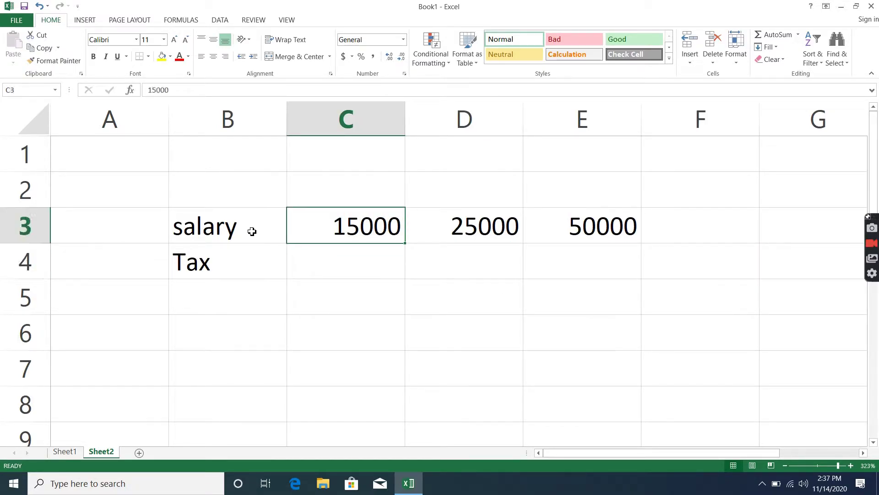
key("shift+Right")
key("shift+Right")
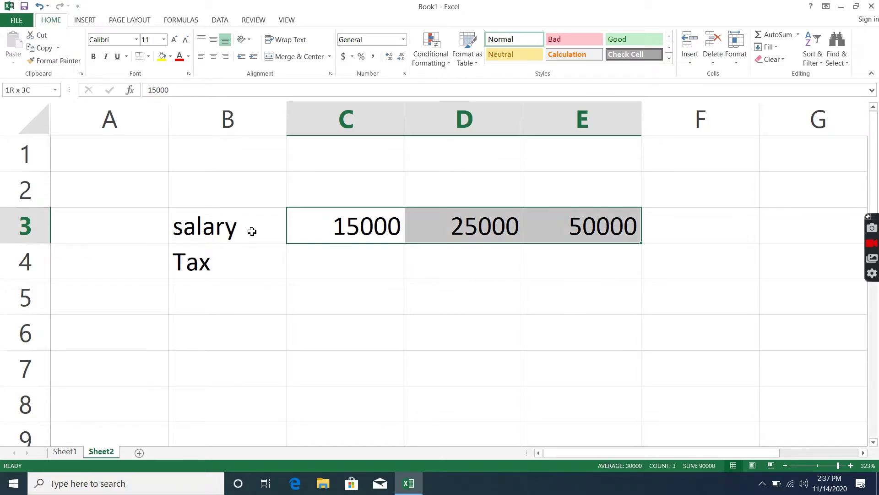
key("ctrl+c")
key("Right")
key("ctrl+v")
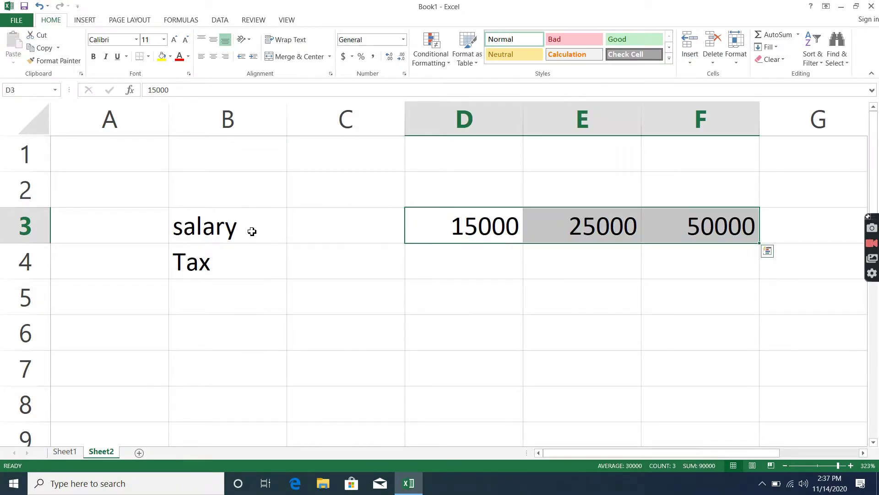
key("ctrl+z")
Enter 100000 in cell F3 as the fourth salary value.
key("Right")
key("Right")
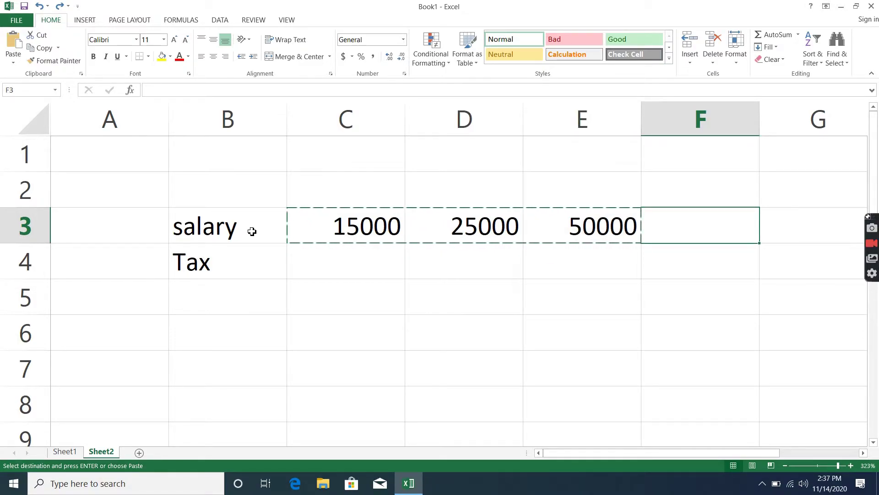
type("100000")
key("Return")
Enter 0 in cell C4 as the tax for the 15000 salary.
key("Left")
key("Left")
key("Left")
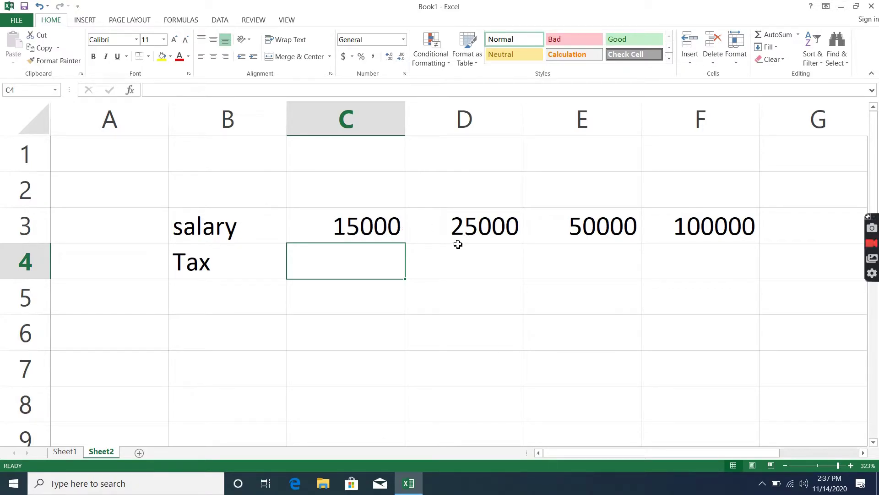
type("0")
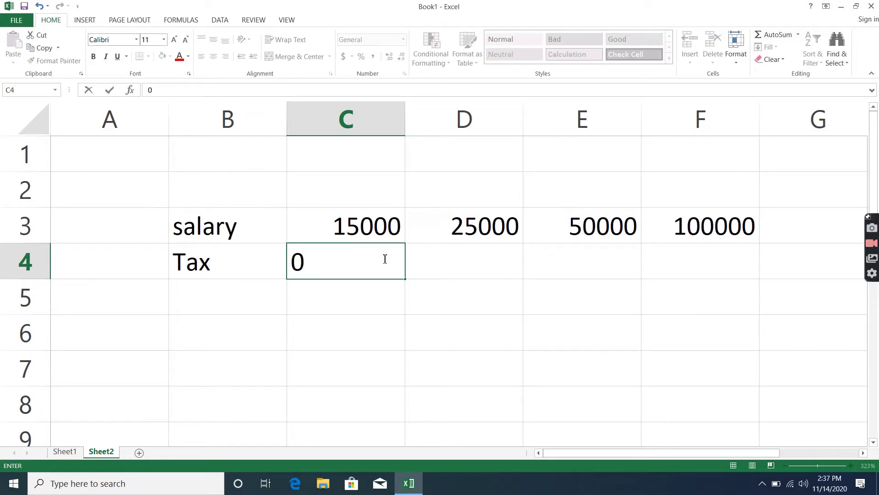
key("Tab")
left_click(385, 259)
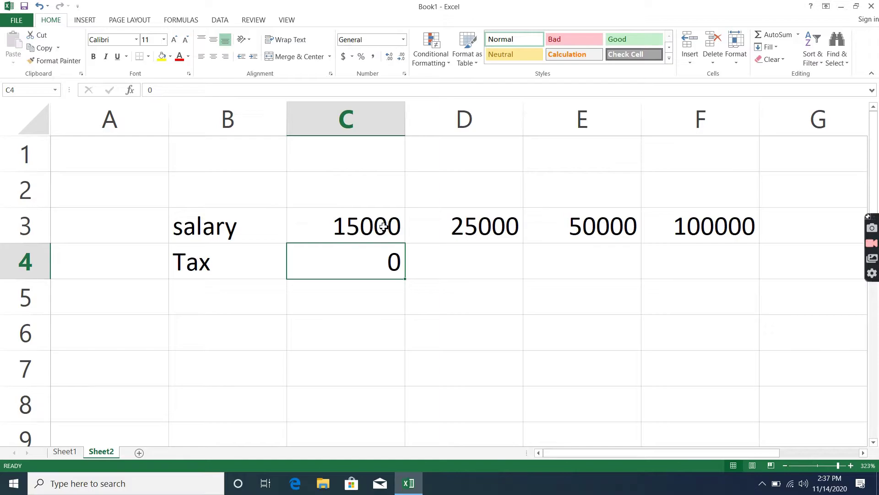
Enter the salary range label 0-15000 in cell C2 above the first salary.
left_click(336, 190)
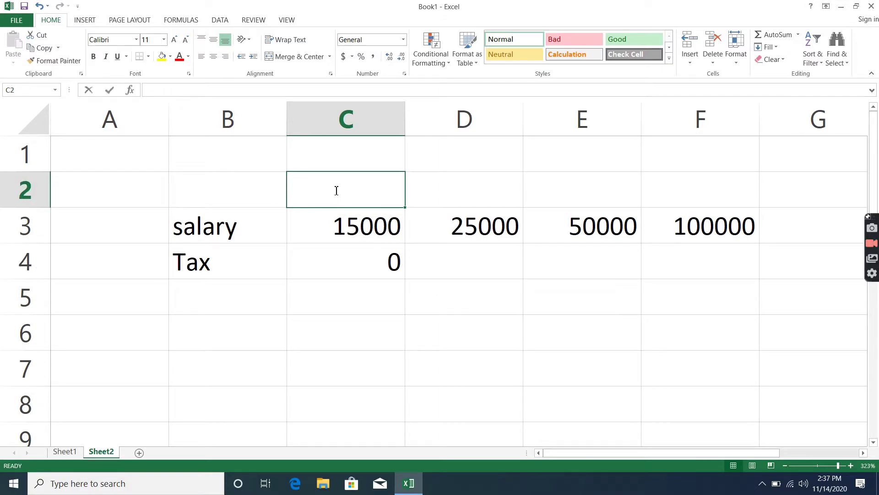
type("0-15000")
key("Tab")
key("Return")
key("Return")
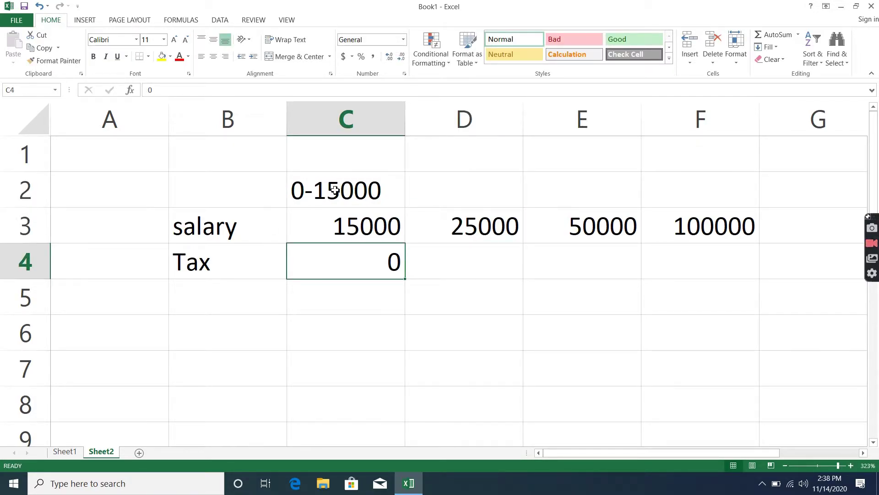
key("Tab")
type("15-")
key("BackSpace")
type("000-")
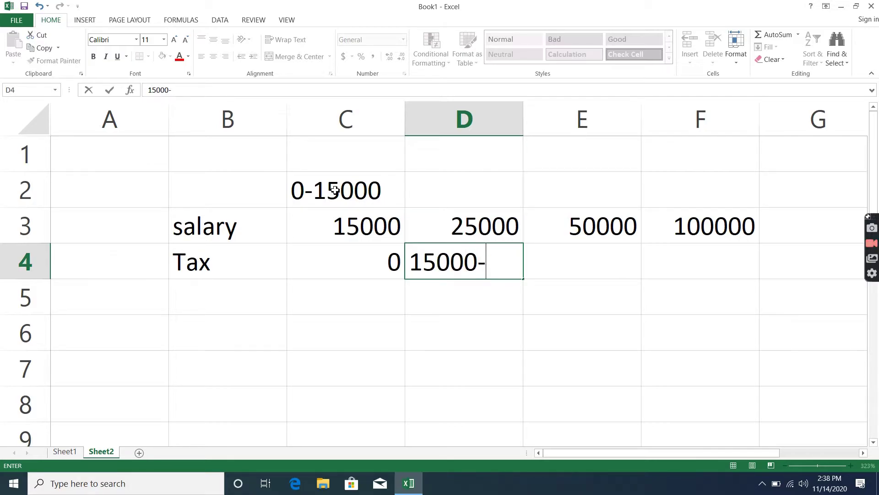
type("25000")
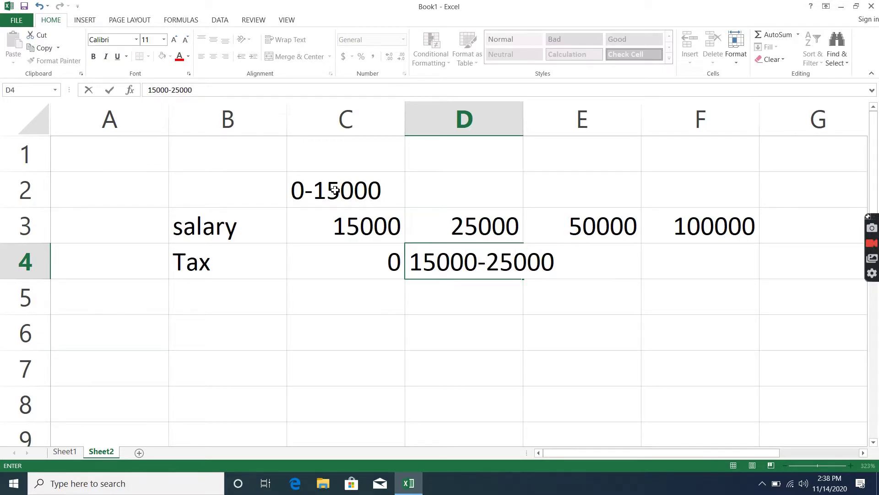
key("Return")
key("Up")
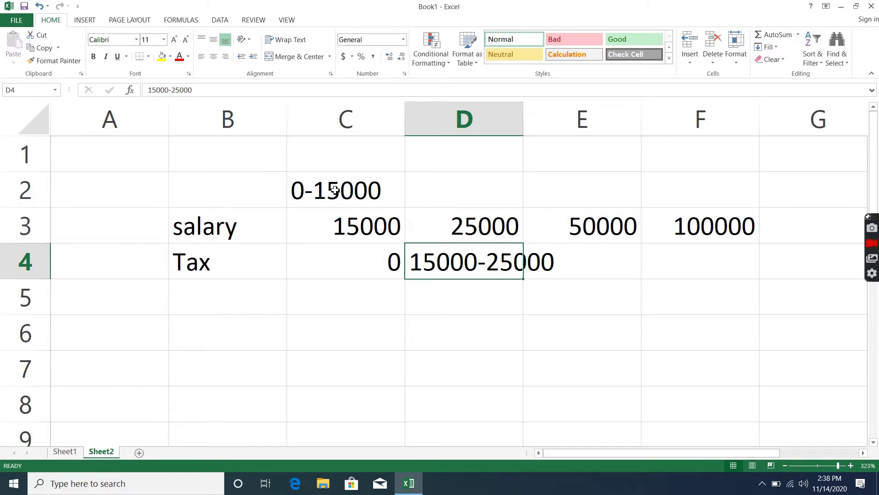
Enter 1500 in cell D4 as the tax for the 25000 salary.
type("1500")
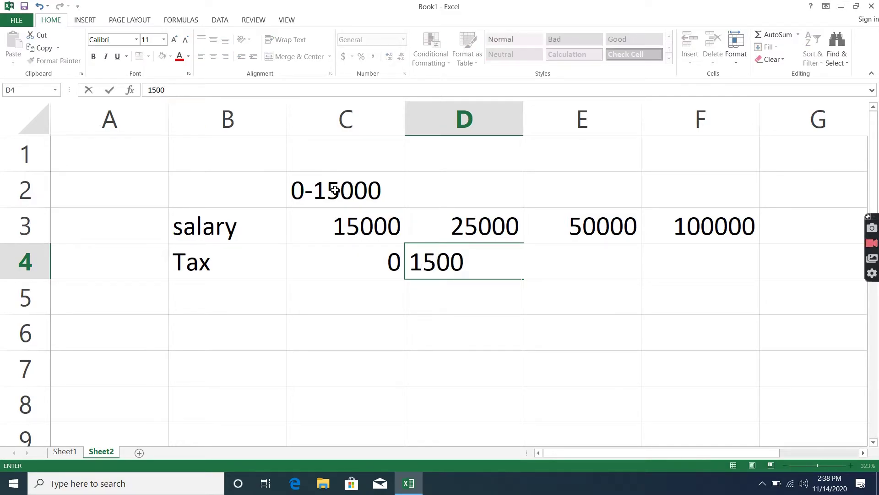
key("Up")
key("Up")
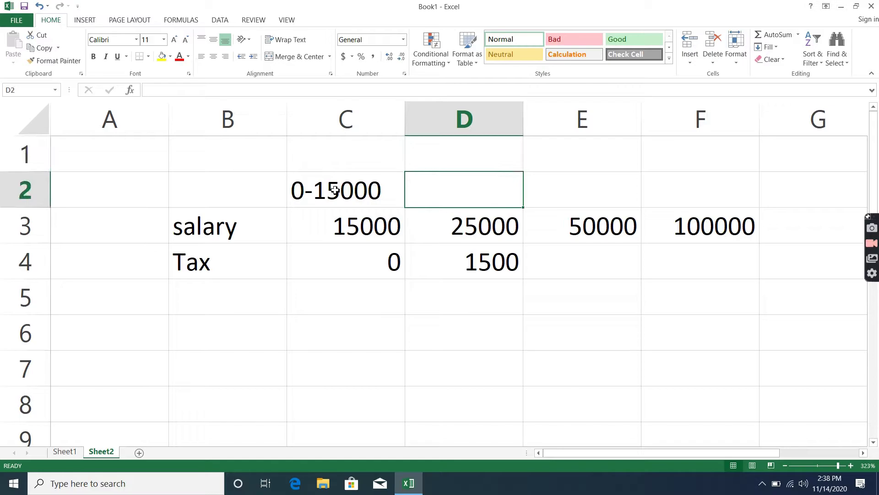
type("1")
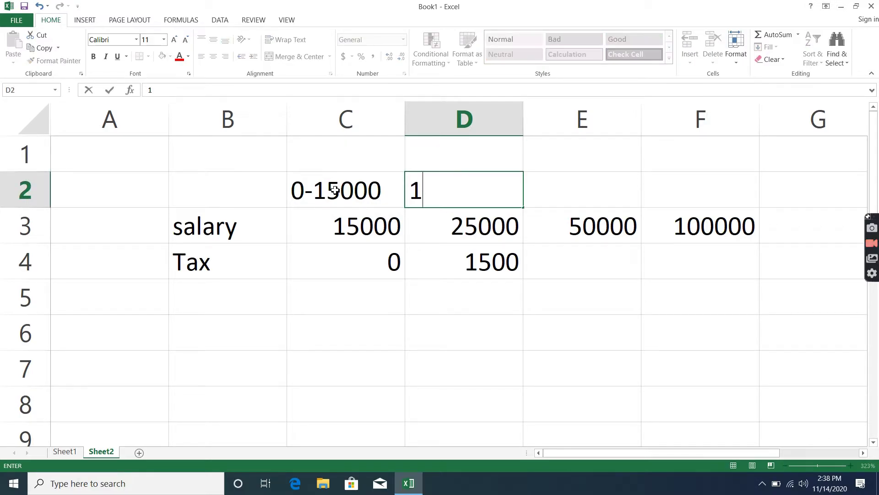
key("BackSpace")
key("Return")
Enter 2500 in cell E4 as the tax for the 50000 salary.
key("Down")
key("Right")
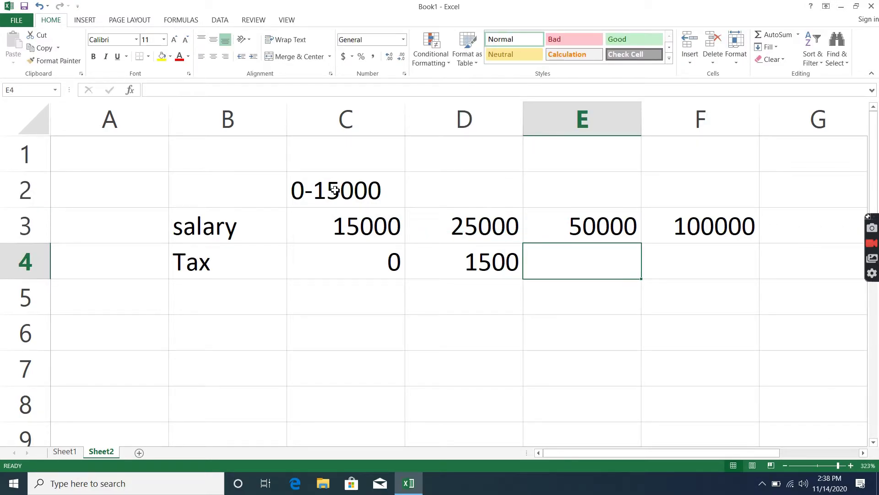
key("Up")
key("Left")
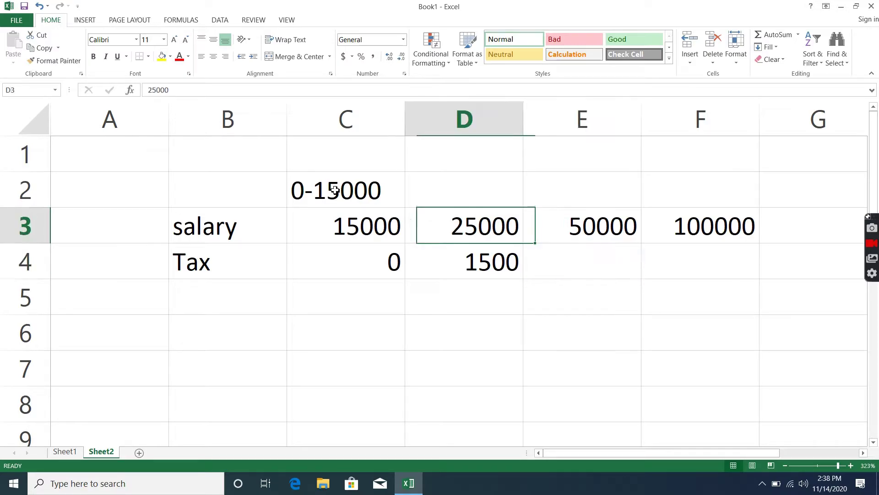
key("shift+Right")
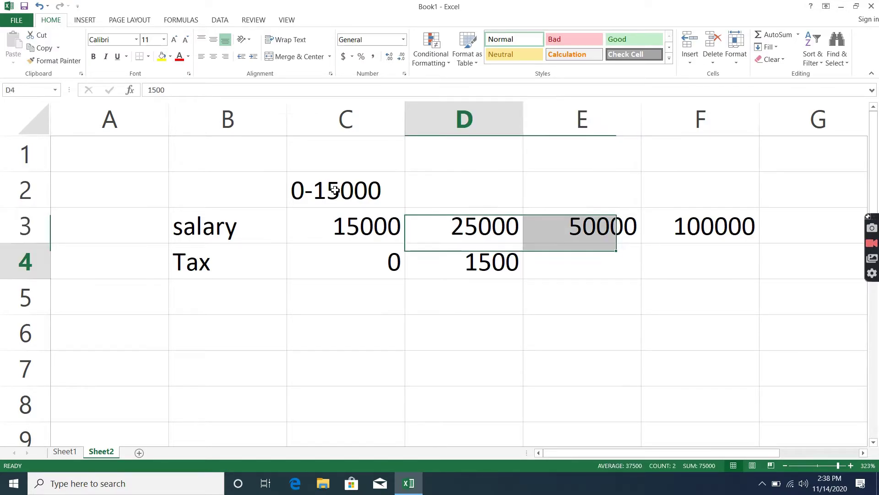
key("Down")
key("Right")
type("2500")
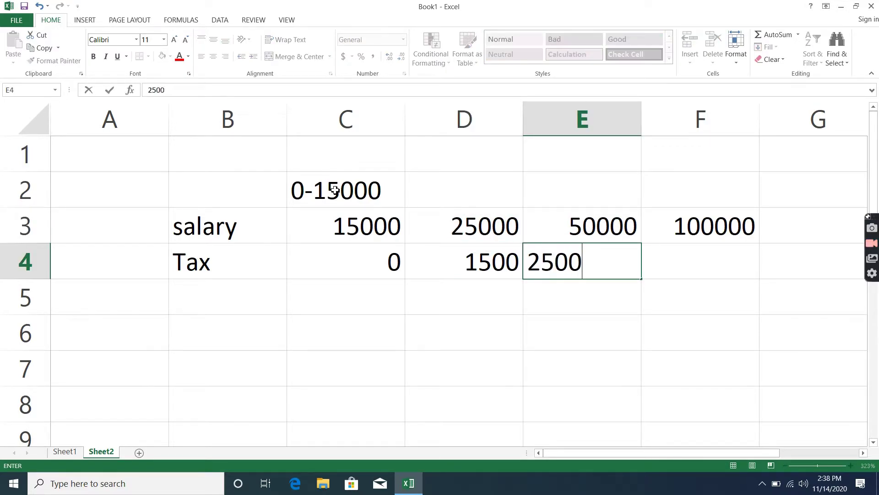
key("Tab")
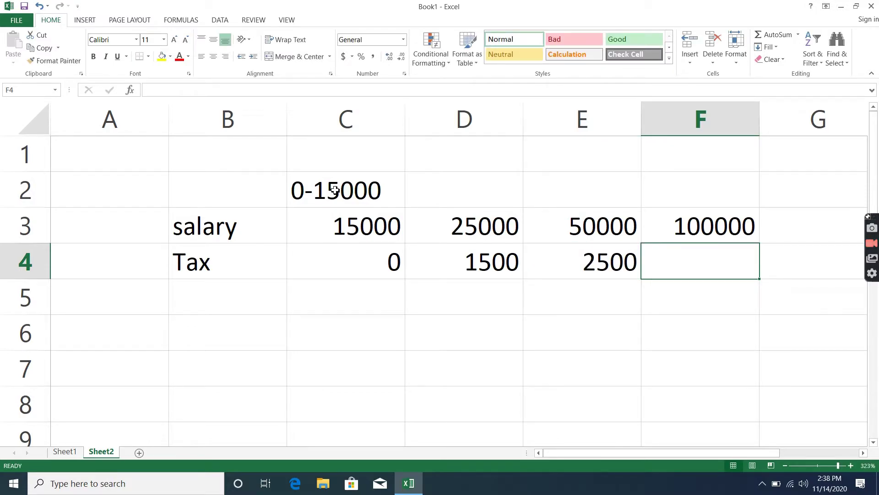
Enter 5000 in cell F4 as the tax for the 100000 salary.
key("Left")
key("Up")
key("Left")
key("Right")
key("shift+Right")
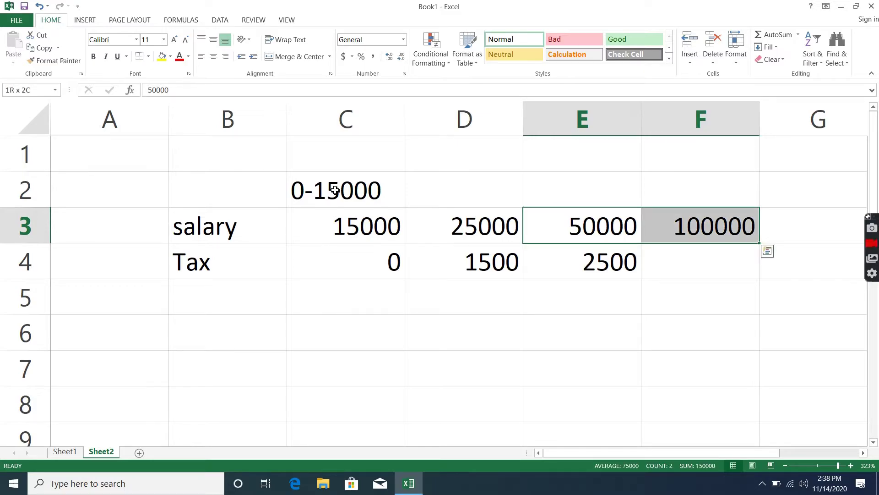
key("Right")
key("Down")
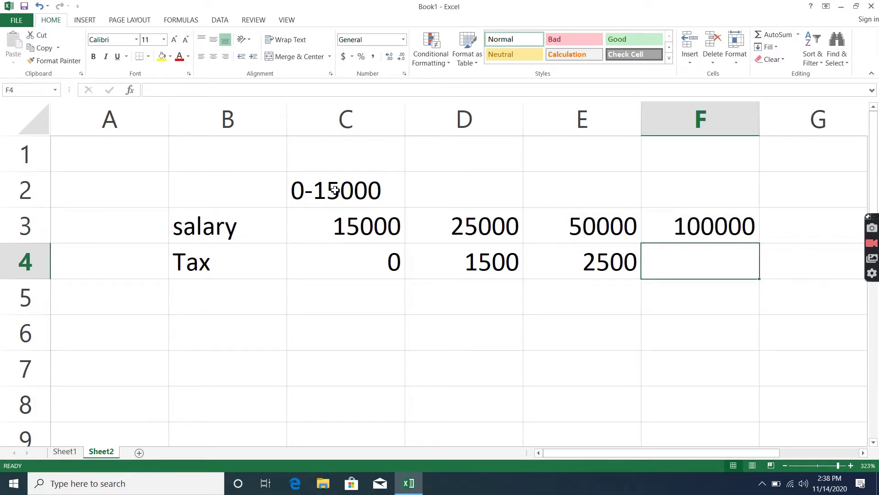
type("5000")
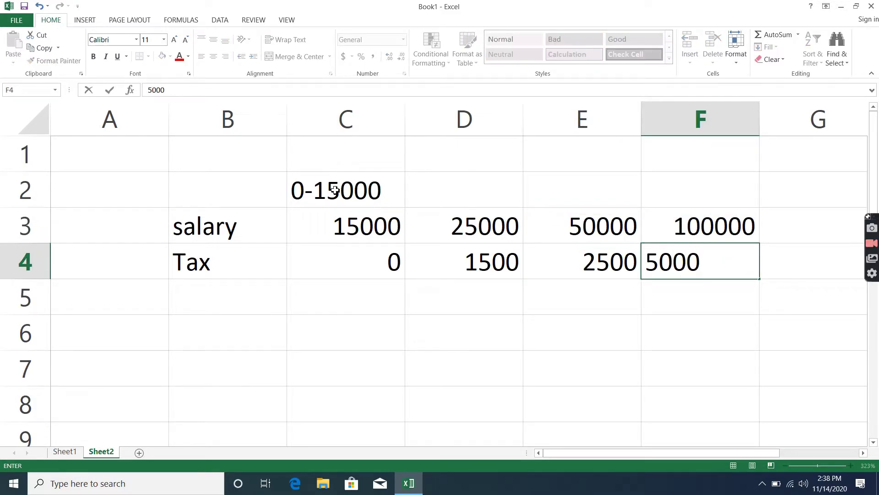
key("Right")
Examine the salary thresholds in cells C3 to F3 of the table.
key("Left")
key("Left")
key("Left")
key("Down")
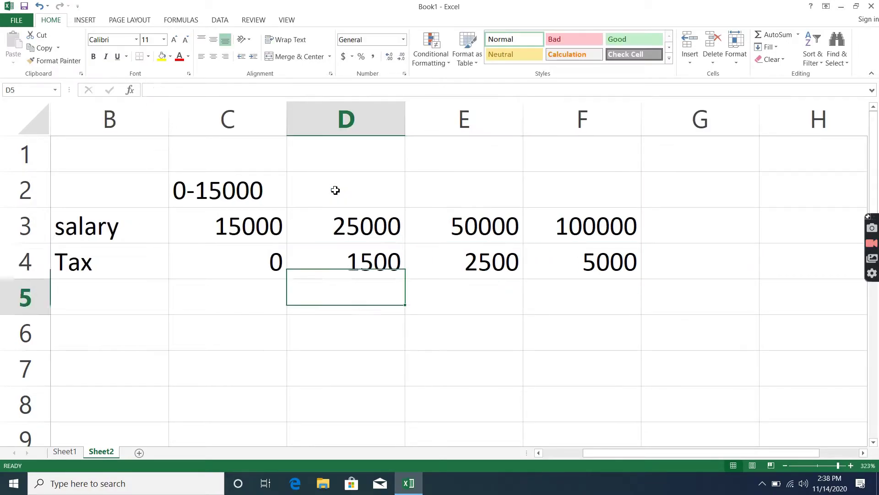
key("Left")
key("Down")
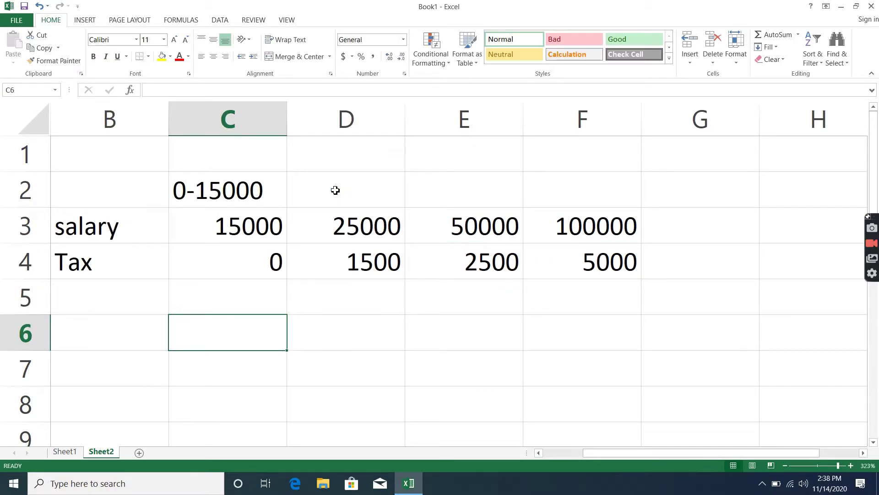
key("Up")
key("Up")
key("Up")
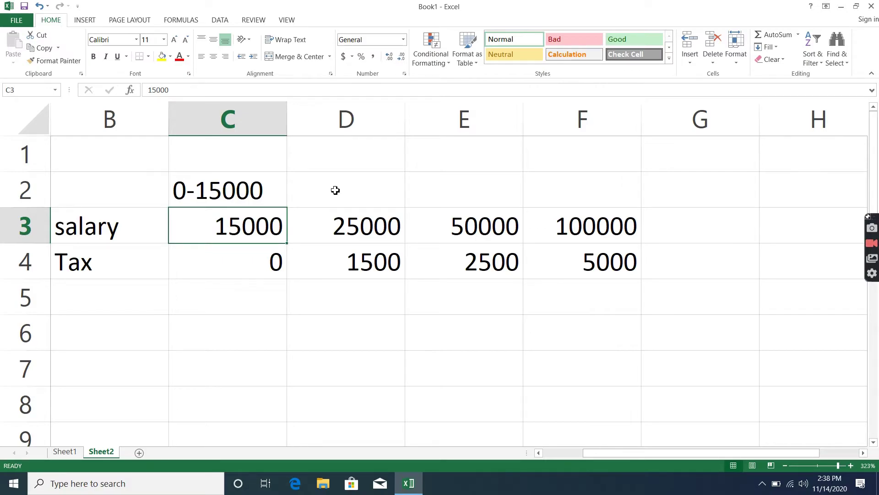
key("ctrl+shift+Right")
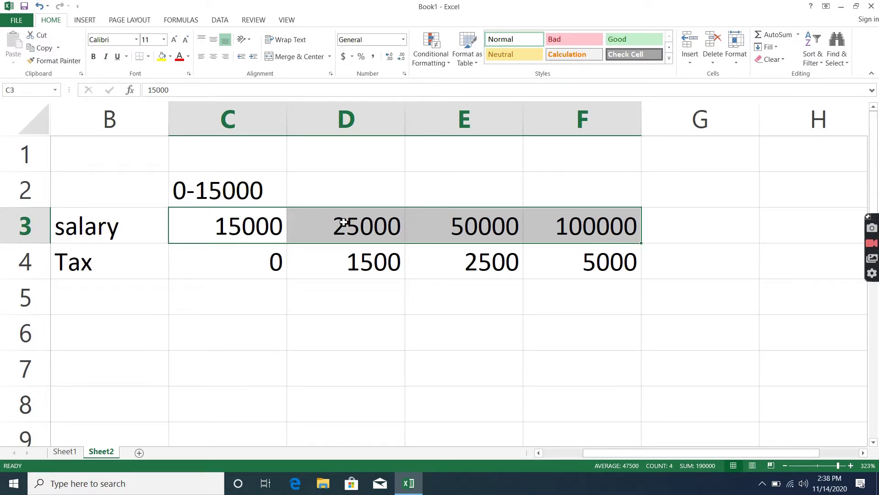
Enter the heading Salary in cell D6 and fill the cell below it, D7, with yellow.
left_click(369, 328)
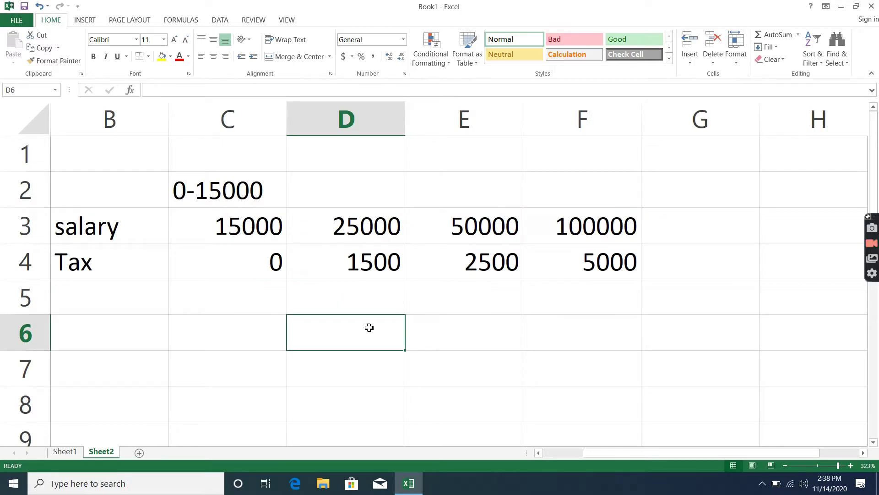
double_click(370, 328)
type("Salary")
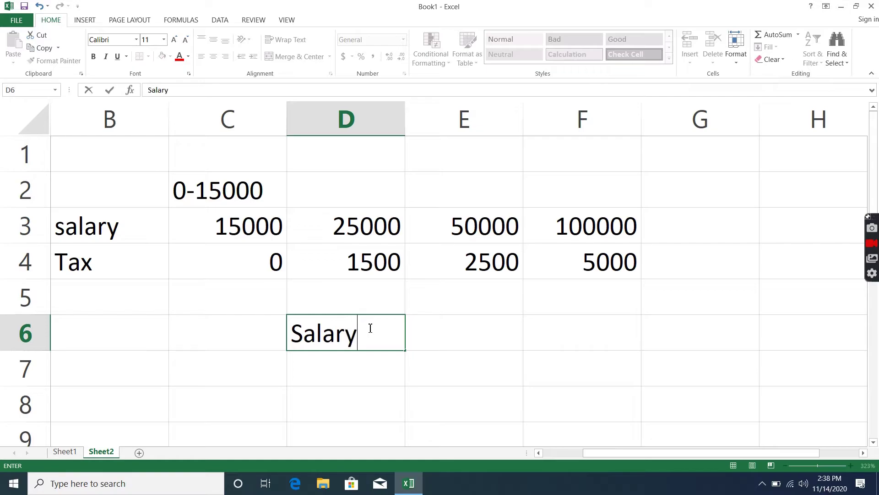
key("Return")
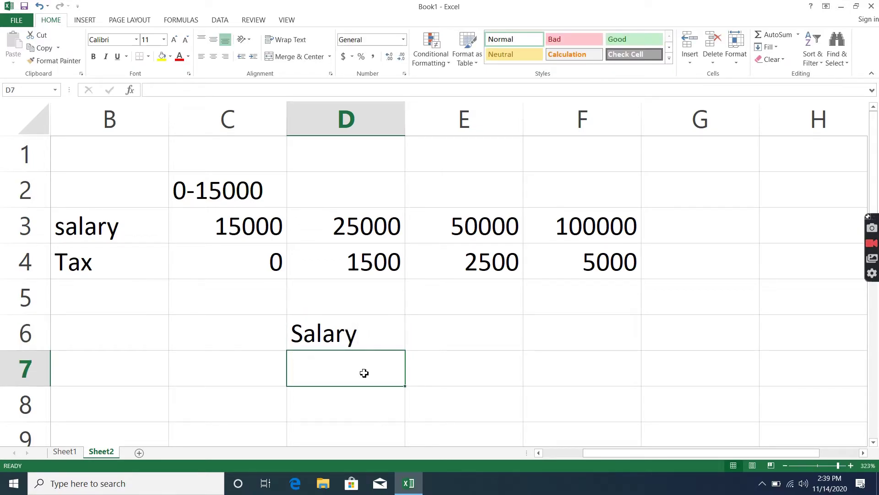
left_click(162, 57)
Enter the heading Tax in cell E6 and fill the cell below it, E7, with yellow.
left_click(458, 334)
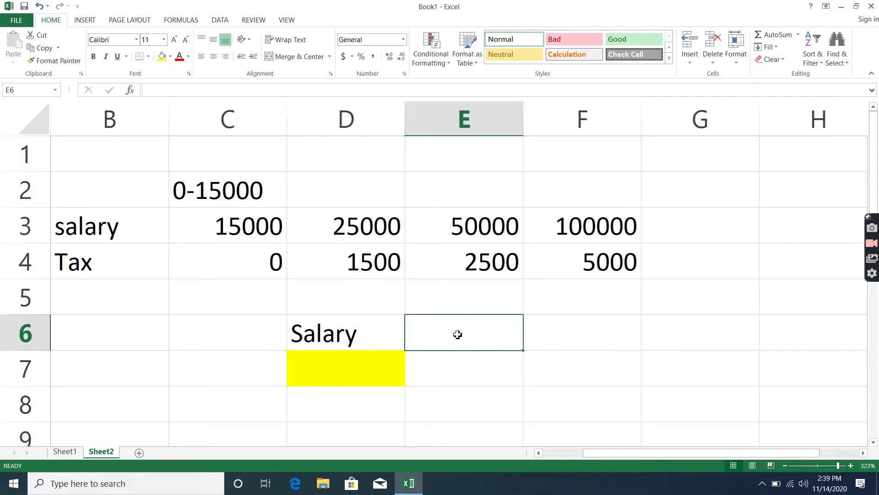
type("Tax")
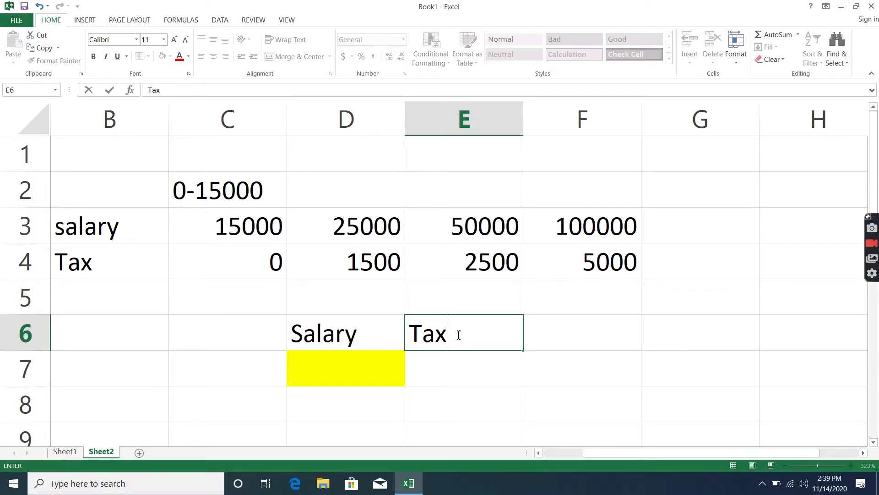
key("Return")
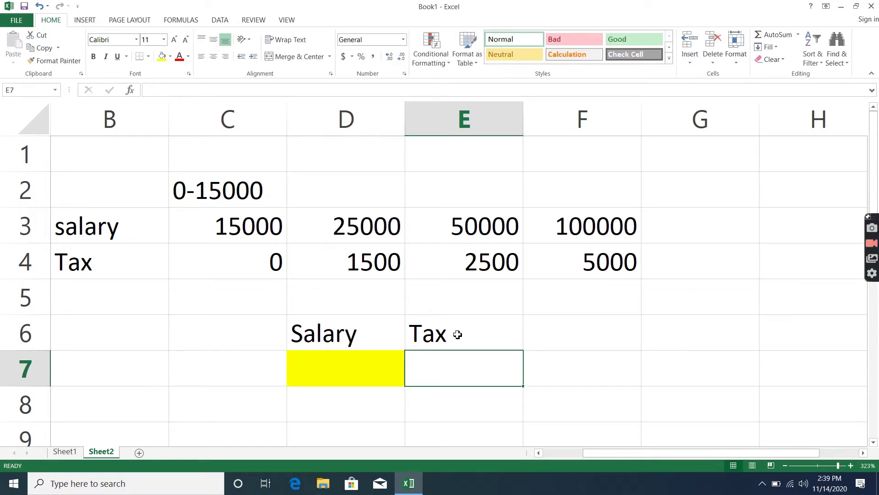
left_click(162, 59)
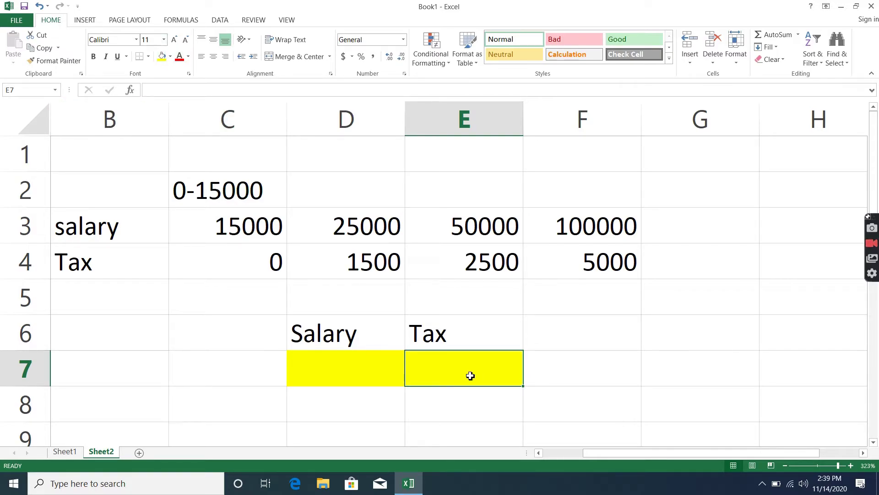
Start an HLOOKUP formula in cell E7 with D7 as the lookup value and B3:F4 as the table array.
type("=h")
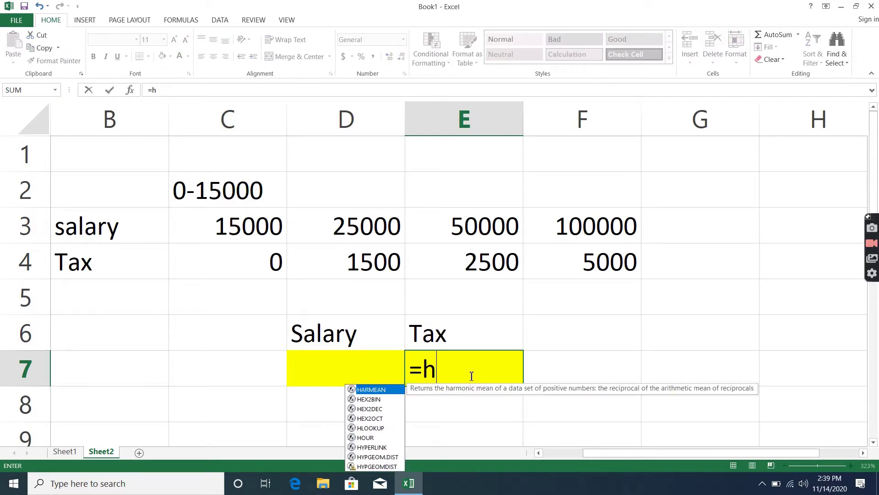
type("lo")
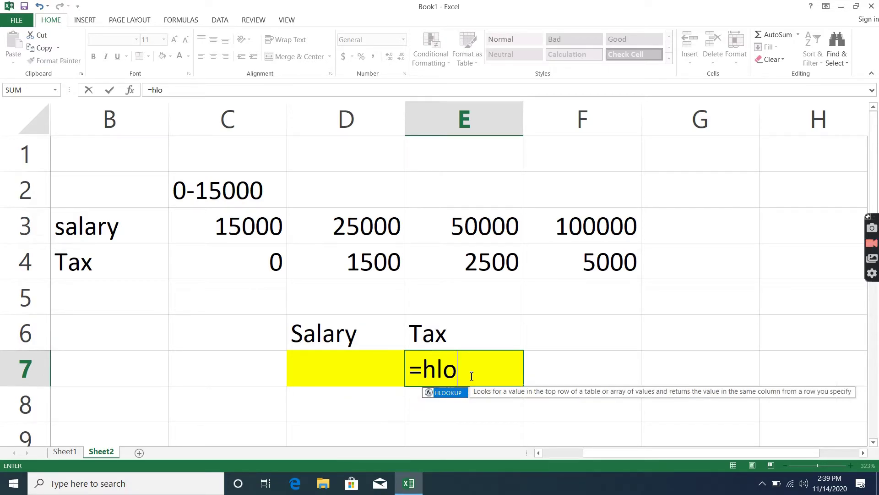
key("Tab")
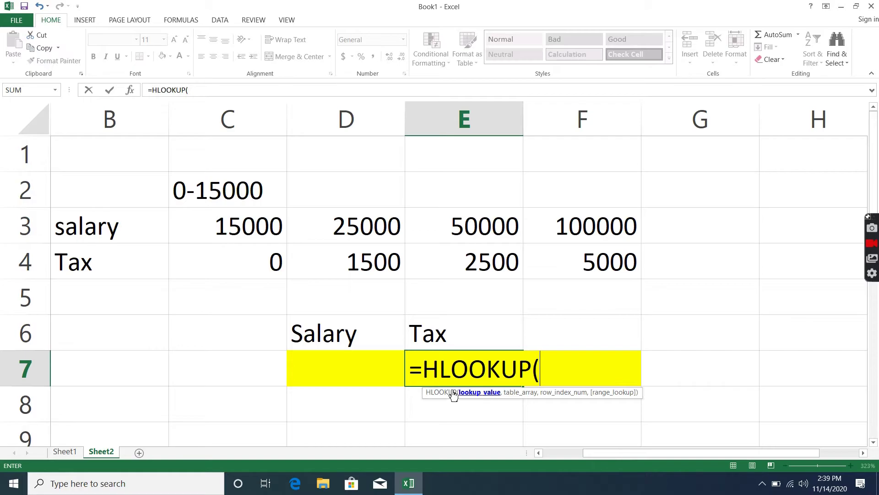
left_click(327, 369)
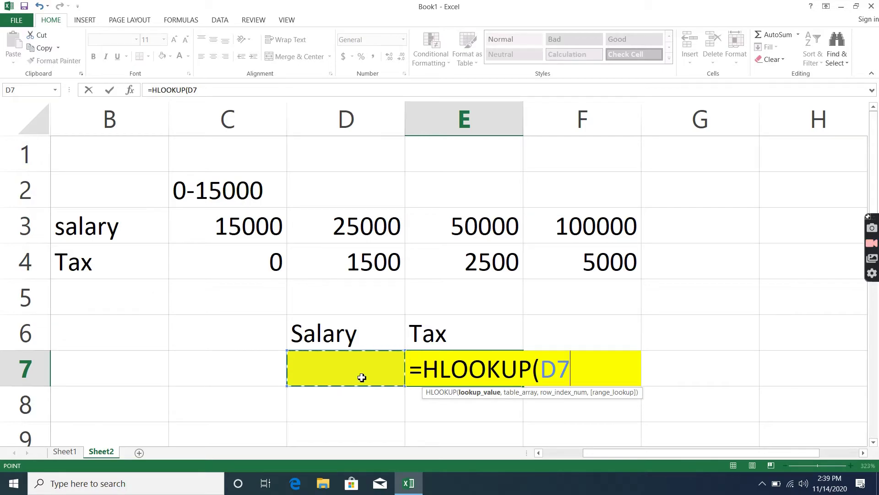
type(",")
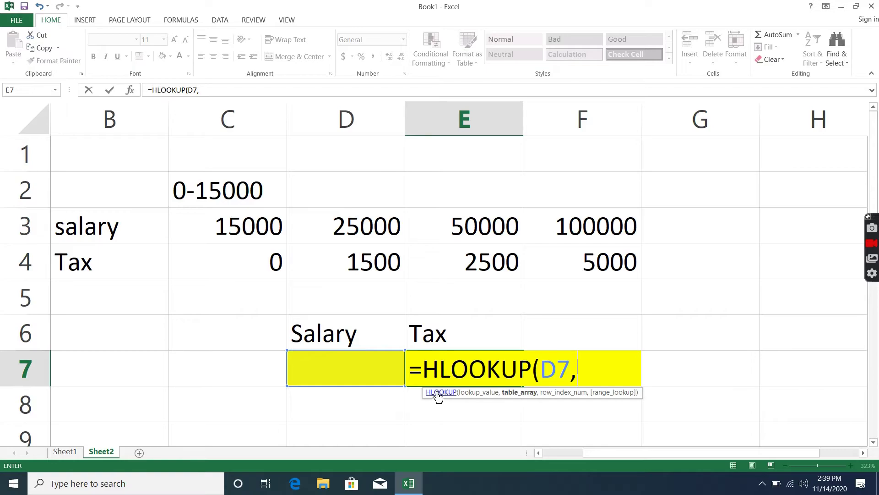
left_click_drag(90, 222, 585, 266)
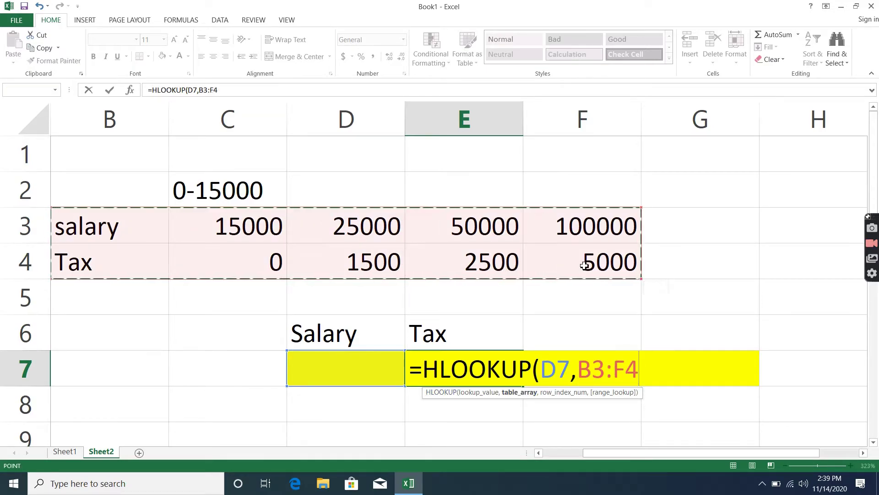
type(",")
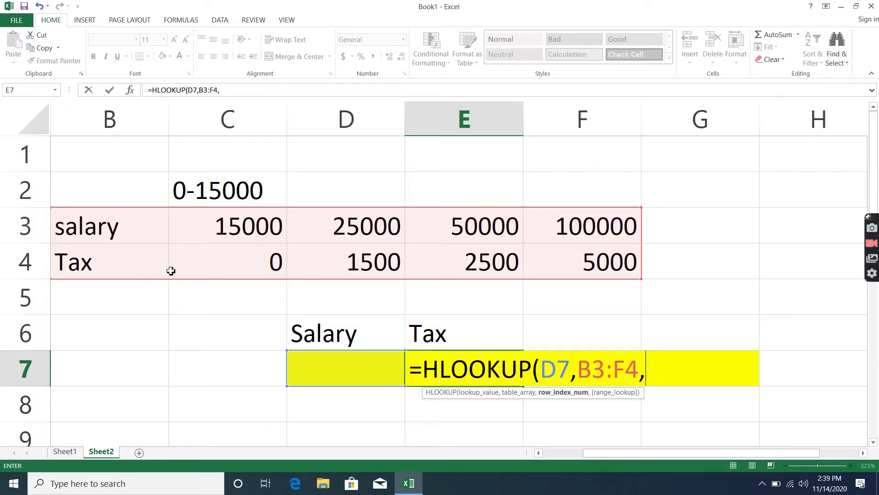
Complete the HLOOKUP formula in E7 with row index 2 and no range lookup argument, giving =HLOOKUP(D7,B3:F4,2).
type("2")
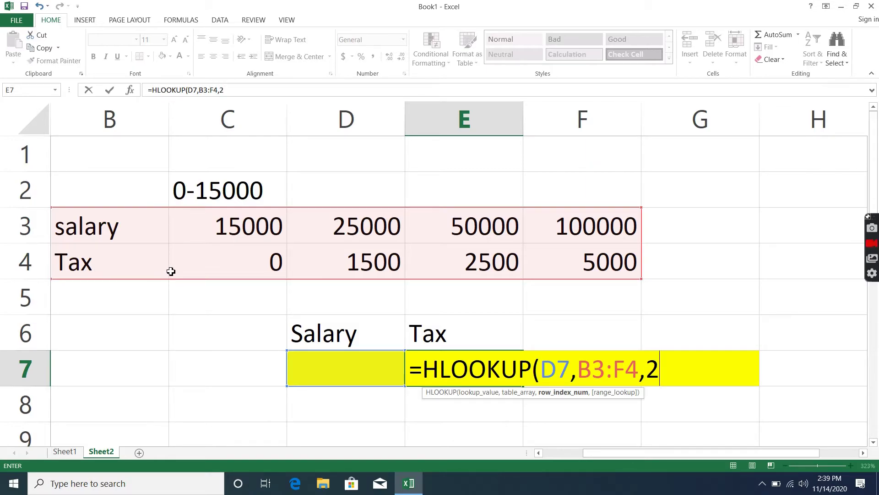
type(",")
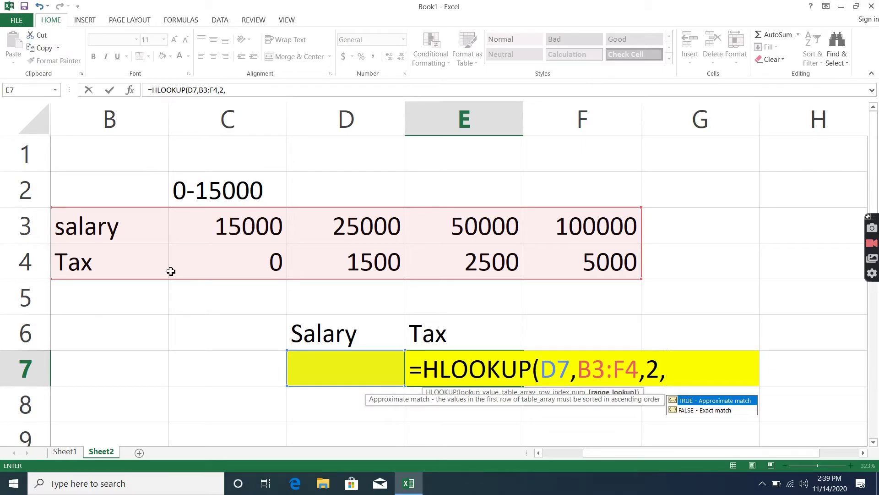
type("1")
key("BackSpace")
type("TRUE")
key("BackSpace")
key("BackSpace")
key("BackSpace")
key("BackSpace")
key("BackSpace")
type(")")
key("Return")
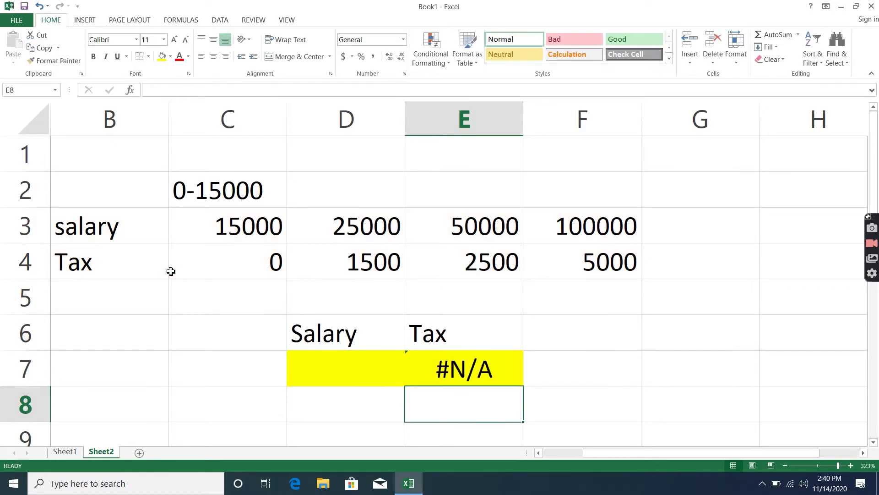
Enter 16000 as the salary in cell D7 to test the tax lookup.
key("Up")
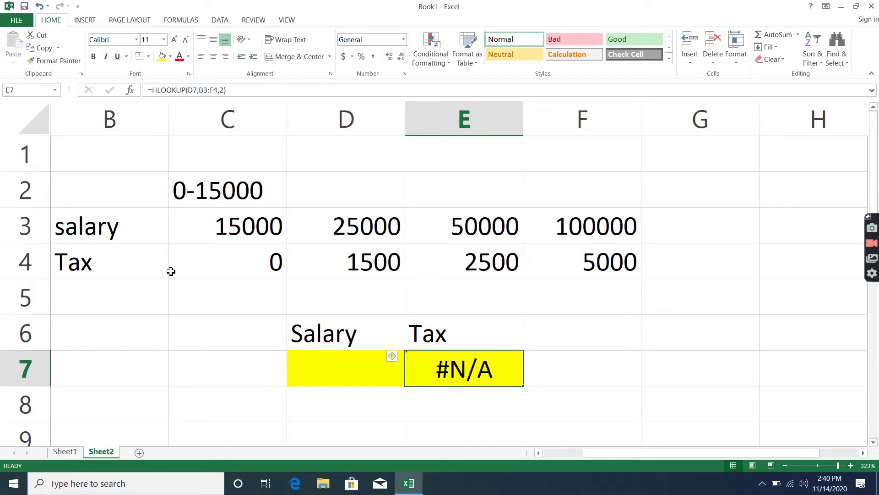
key("Left")
key("Up")
key("Up")
key("Up")
key("Up")
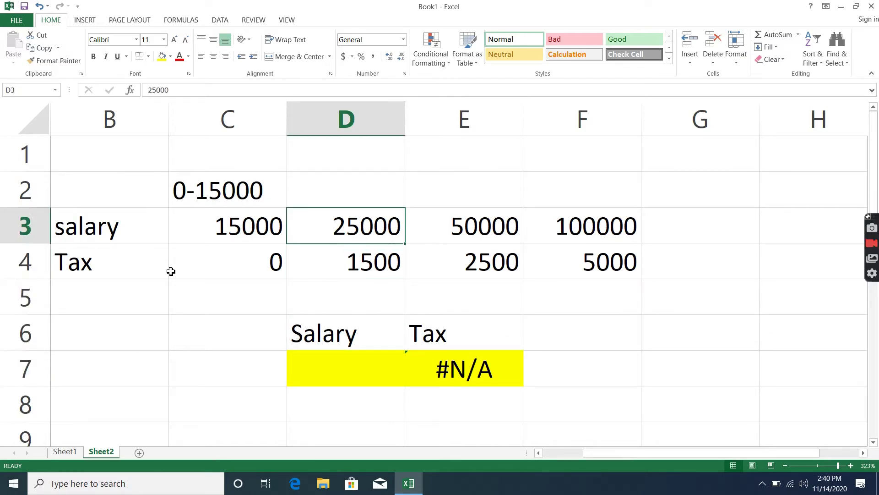
key("Left")
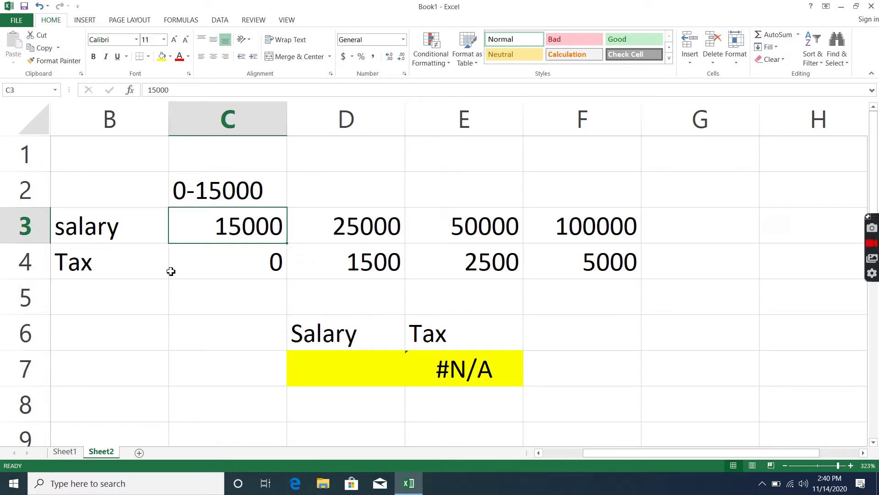
key("Down")
key("Down")
key("Right")
key("Down")
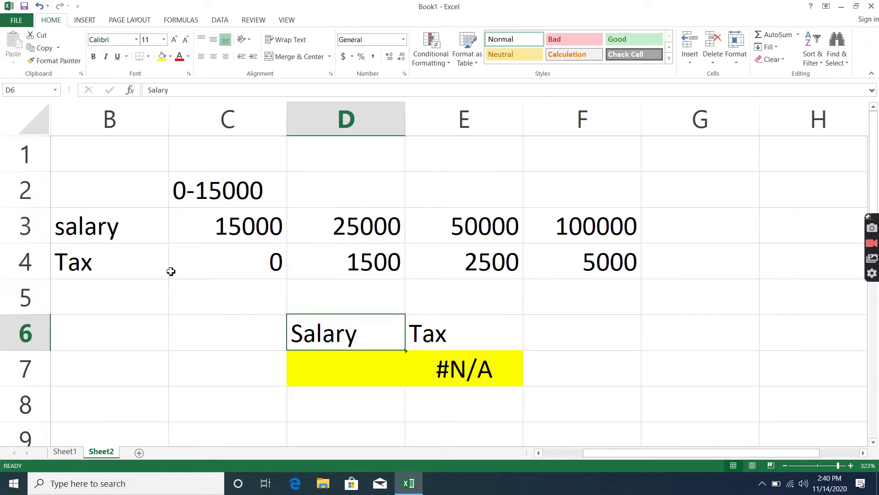
key("Down")
type("16000")
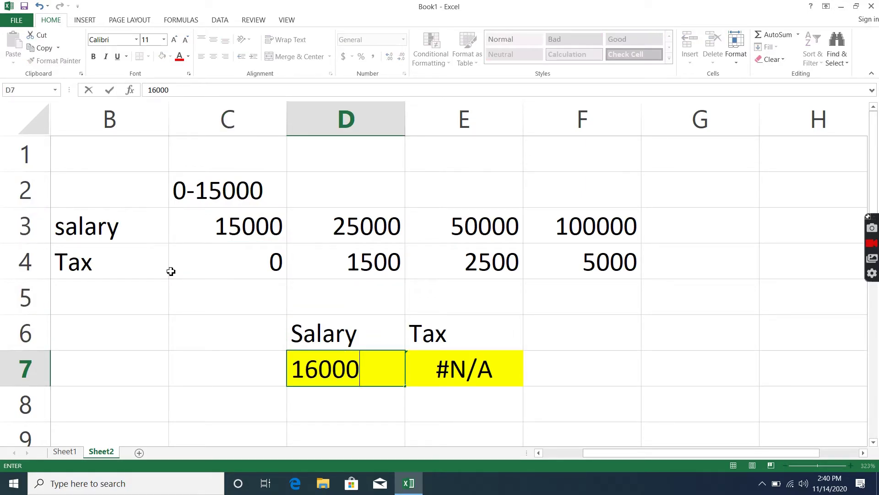
key("Return")
key("Up")
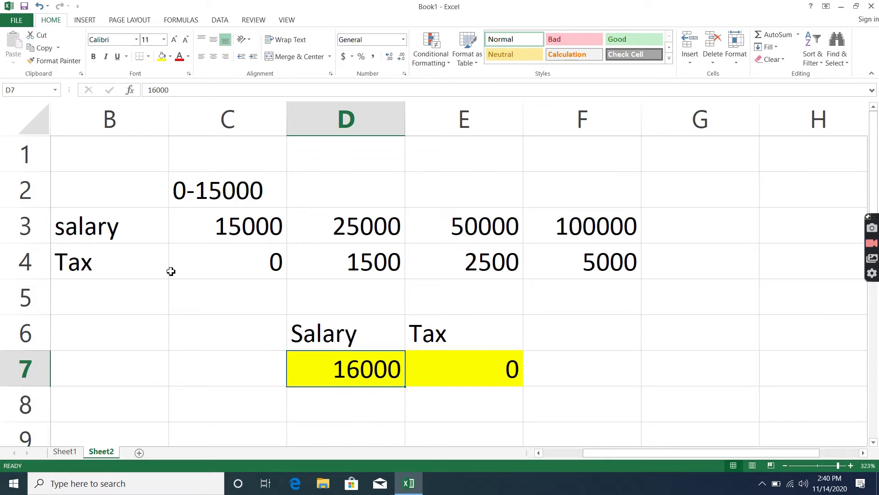
Change the test salary in cell D7 to 25000.
key("Right")
key("Left")
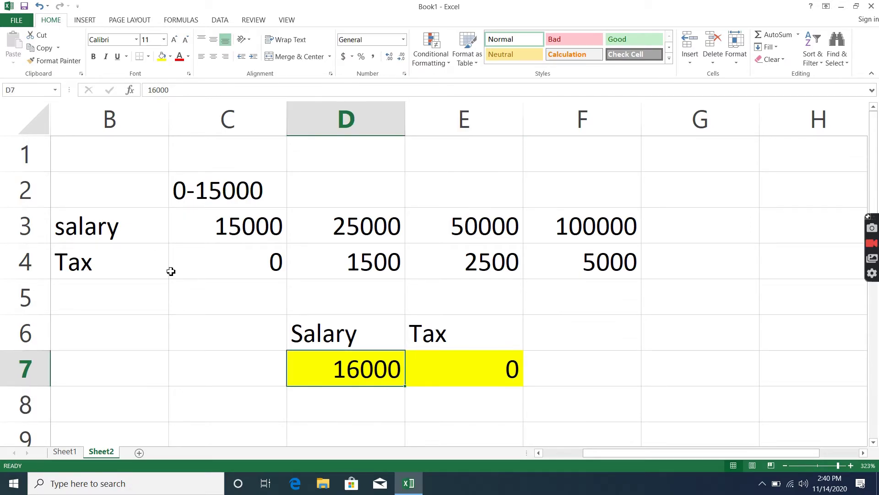
key("Up")
key("Up")
key("Up")
key("Left")
key("Right")
key("Down")
key("Down")
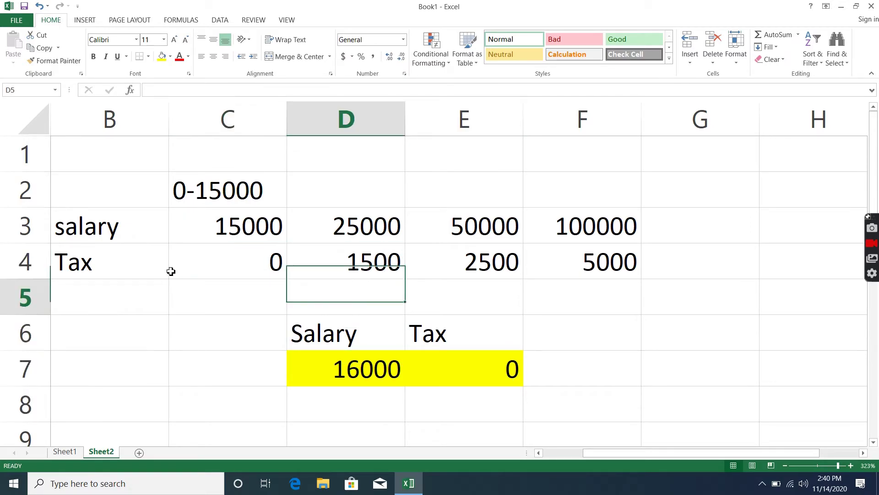
key("Down")
type("25000")
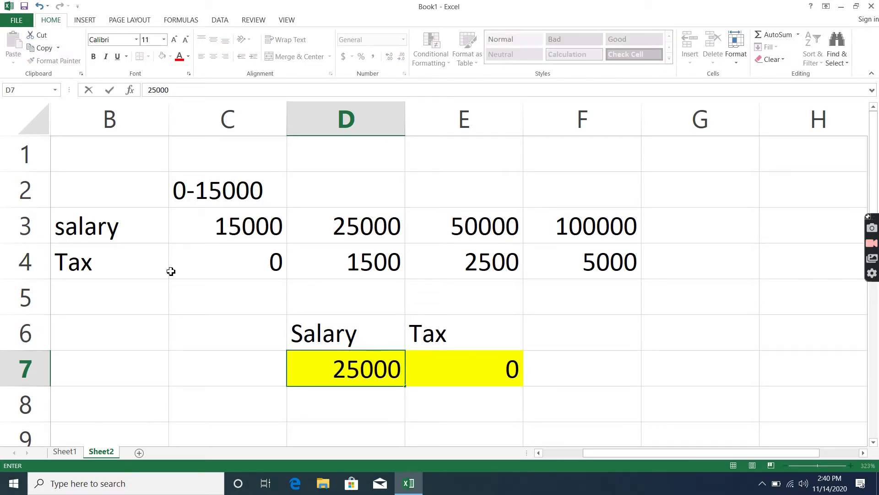
key("Return")
Test the tax lookup by entering salaries of 49000 and 50000 in cell D7.
key("Up")
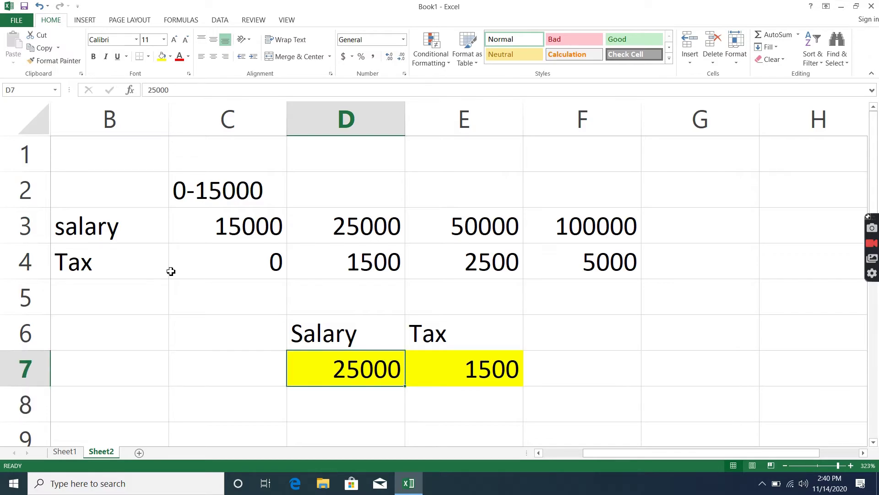
type("49000")
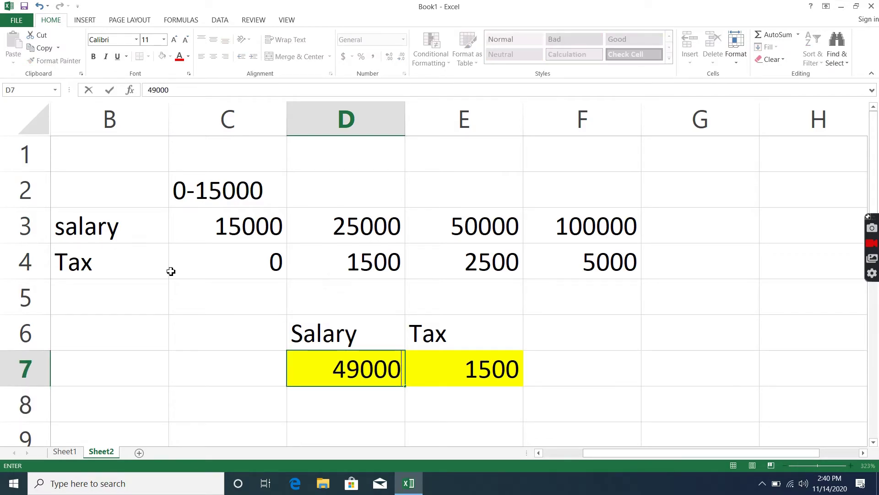
key("Return")
key("Up")
type("50000")
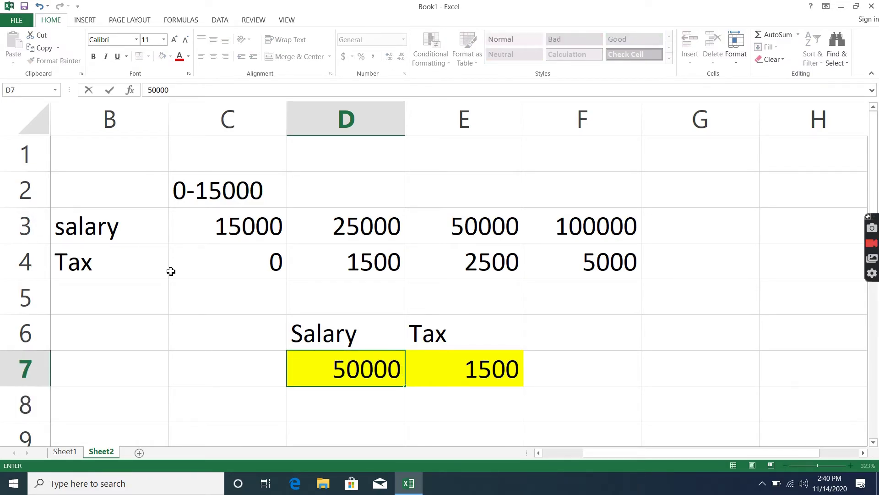
key("Return")
key("Up")
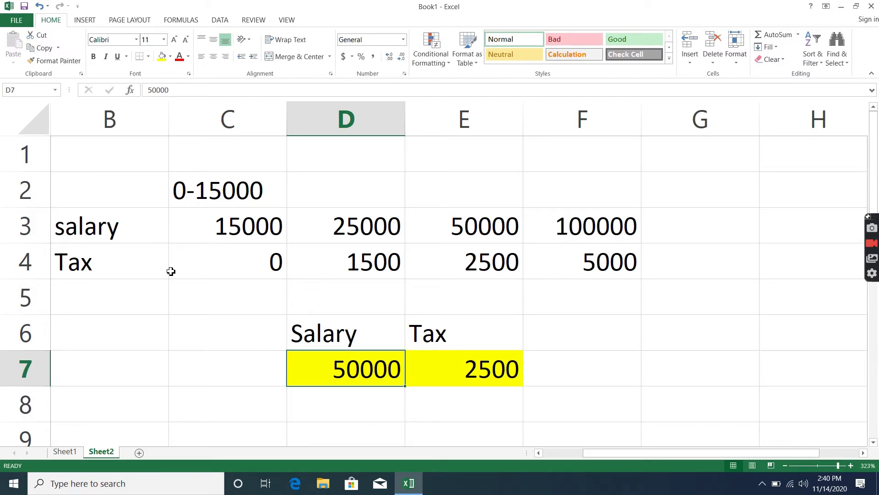
Test the tax lookup with higher salaries of 100000 and 1500000 in cell D7.
type("100000")
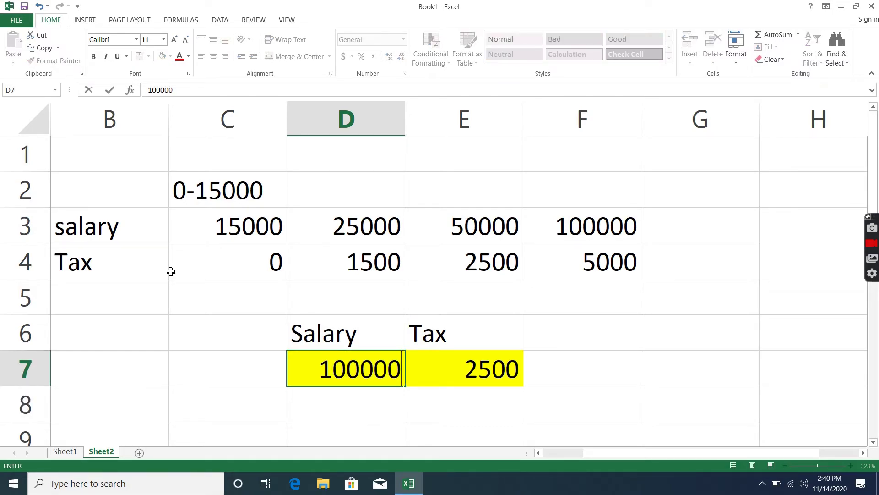
key("Return")
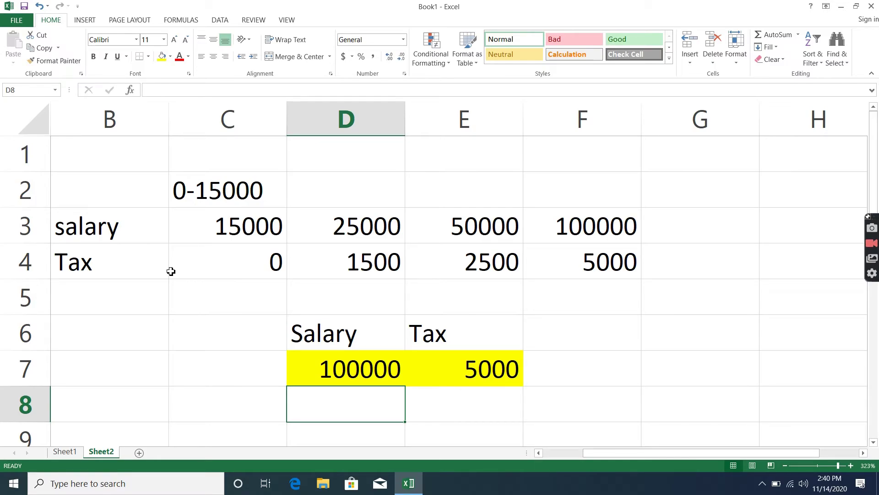
key("Up")
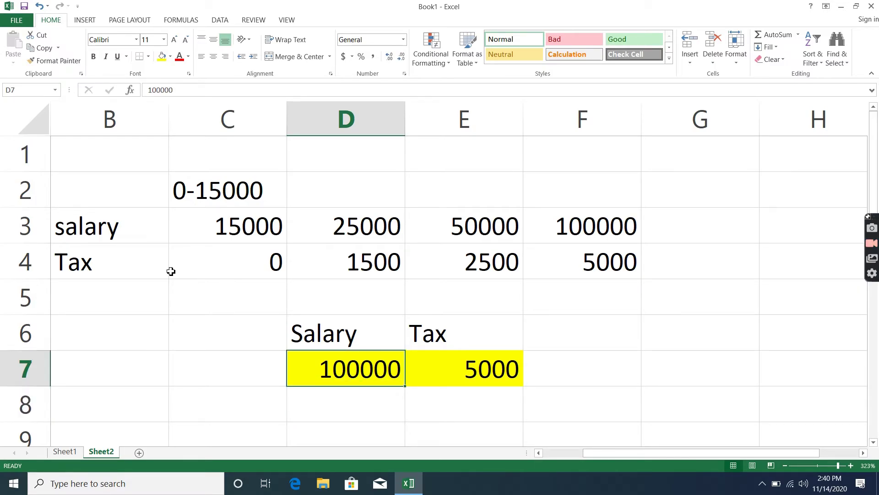
type("1500000")
key("Return")
Examine the first salary and tax bracket in C3:C4 against the test lookup in D7:E7.
key("Up")
key("Up")
key("Up")
key("Up")
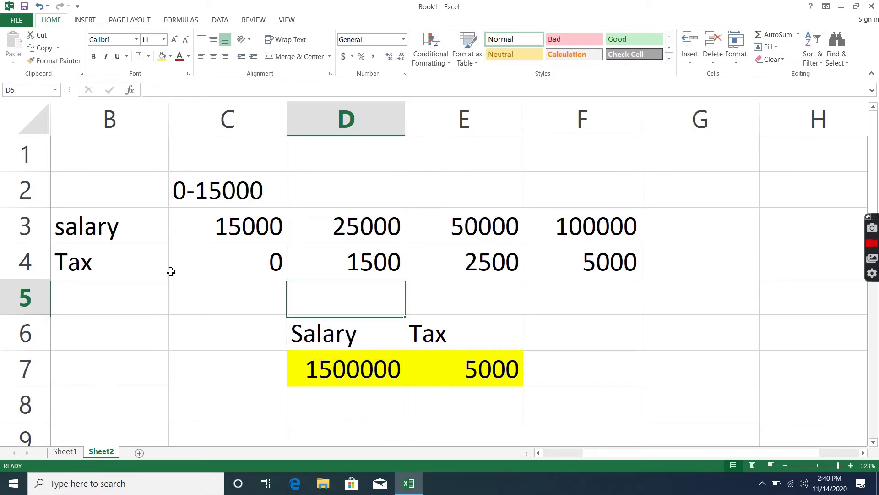
key("Left")
key("Up")
left_click(171, 274)
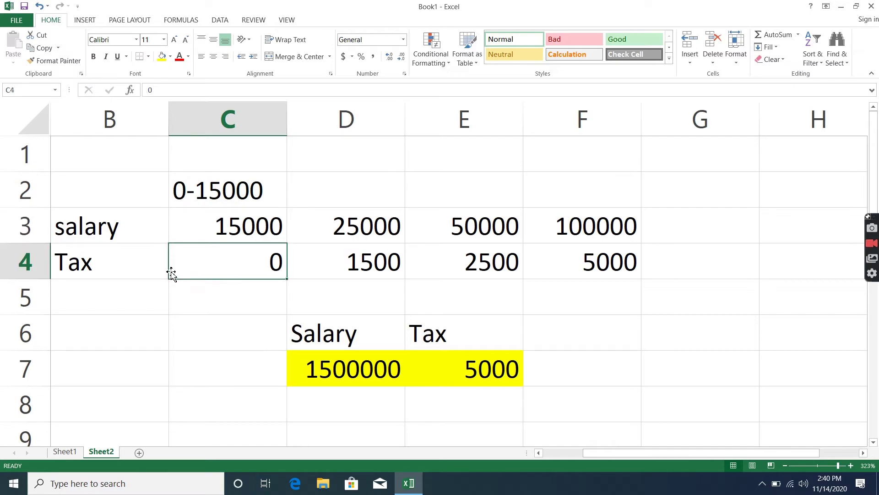
key("Up")
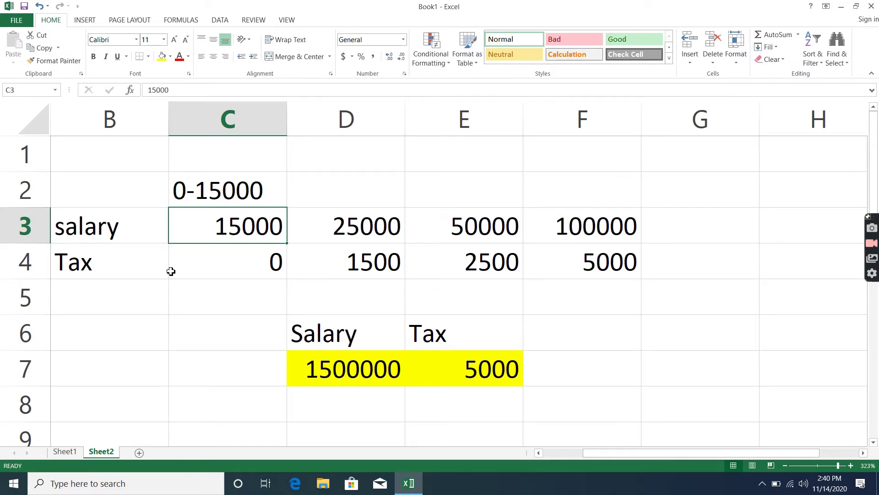
key("Down")
key("Right")
key("Down")
key("Down")
key("Down")
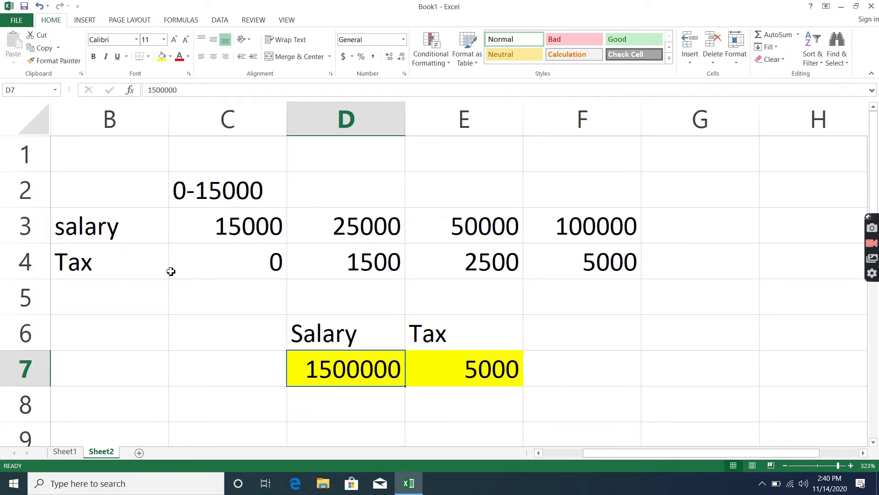
key("Right")
key("Up")
key("Left")
key("Down")
Copy the salary thresholds in C3:F3 and paste them one column further along, starting at D3.
key("Up")
key("Up")
key("Up")
key("Up")
key("Left")
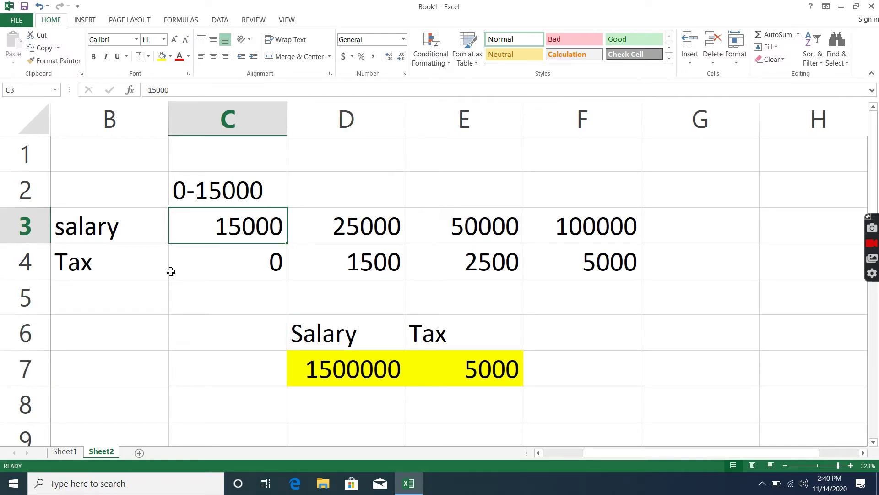
key("ctrl+shift+Right")
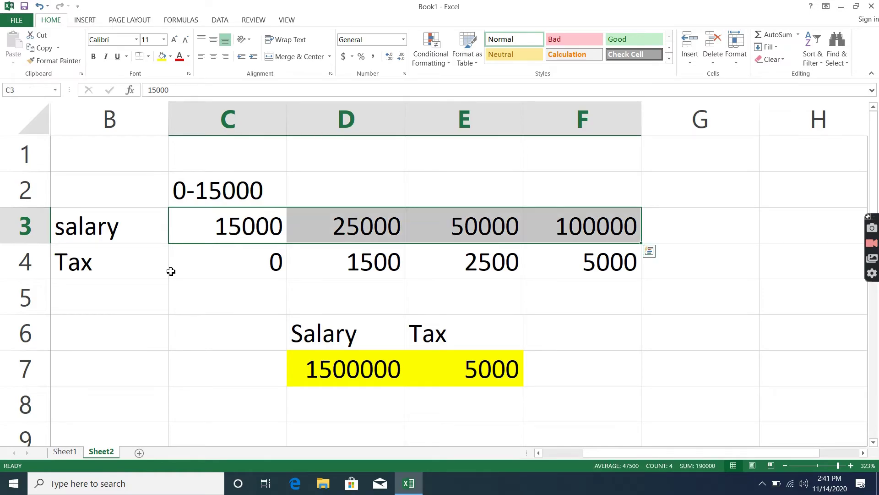
key("Left")
key("Right")
key("ctrl+shift+Right")
key("ctrl+c")
key("Right")
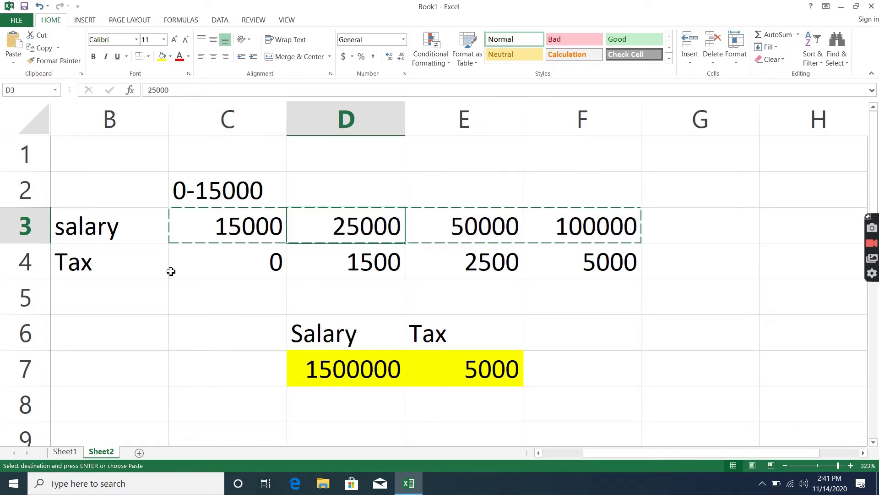
key("ctrl+v")
Enter 0 as the first salary threshold in cell C3.
key("Left")
key("Left")
key("Right")
type("0")
key("Return")
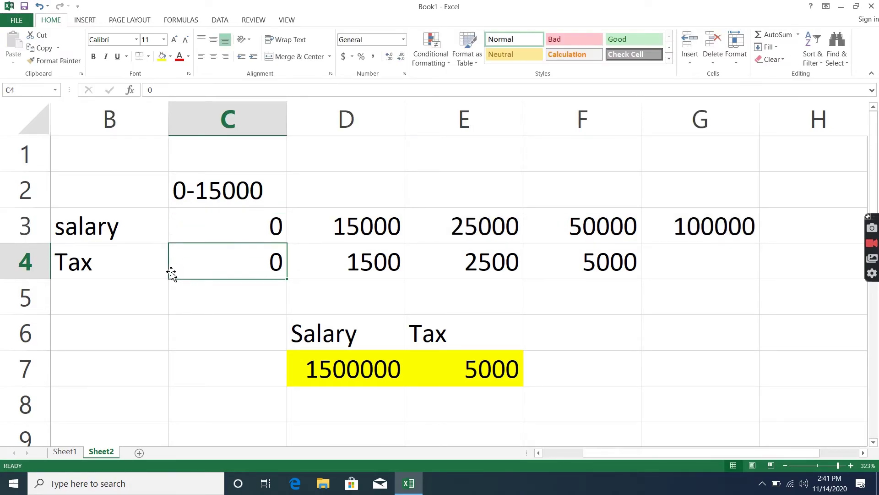
Inspect the table range used by the HLOOKUP formula in E7 without changing it.
key("Down")
key("Down")
key("Right")
key("Right")
key("Down")
key("Left")
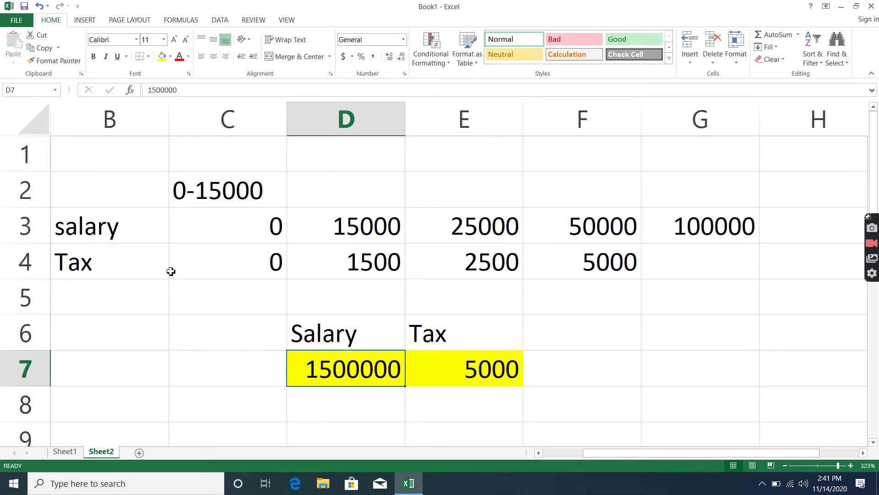
key("Right")
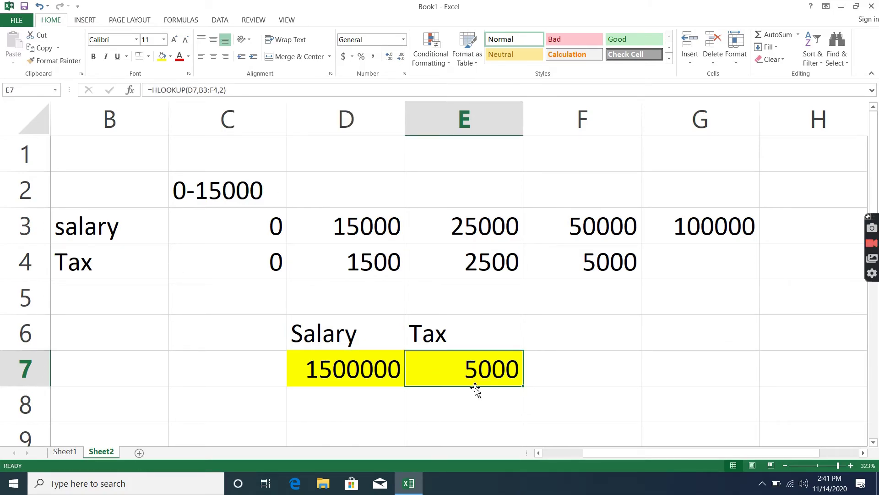
double_click(496, 371)
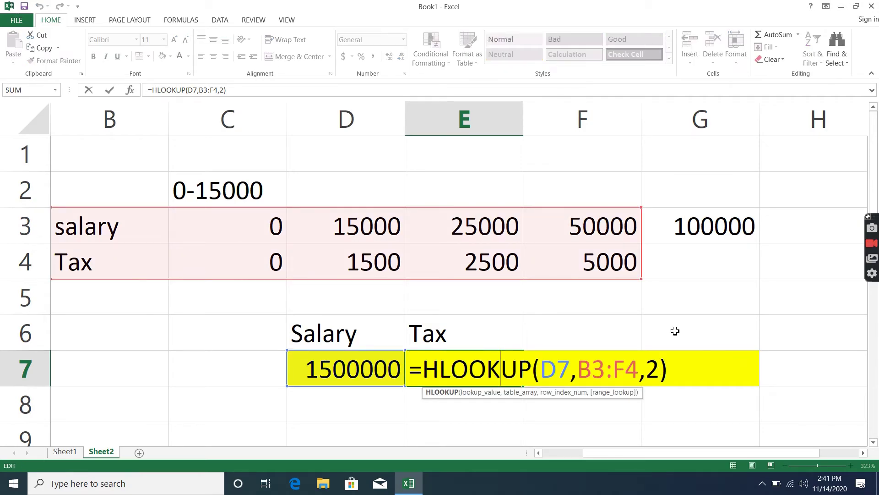
key("Escape")
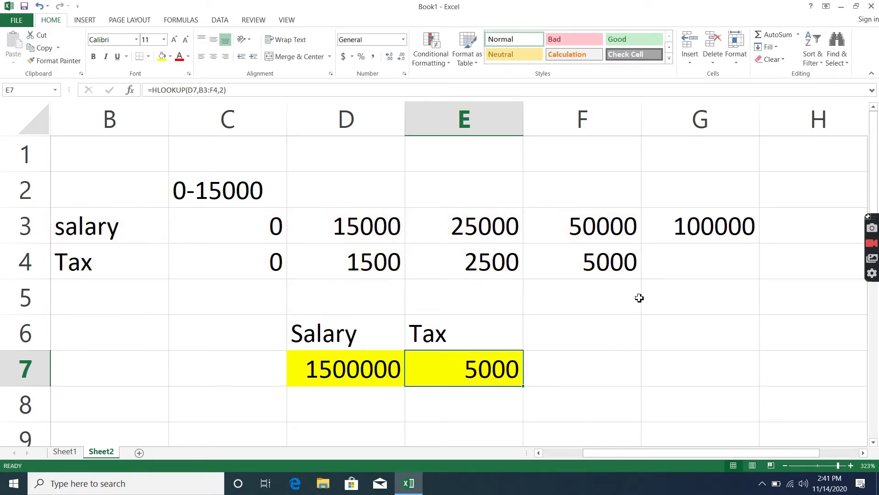
Enter 10000 in cell G4 as the tax for the 100000 salary threshold.
left_click(662, 254)
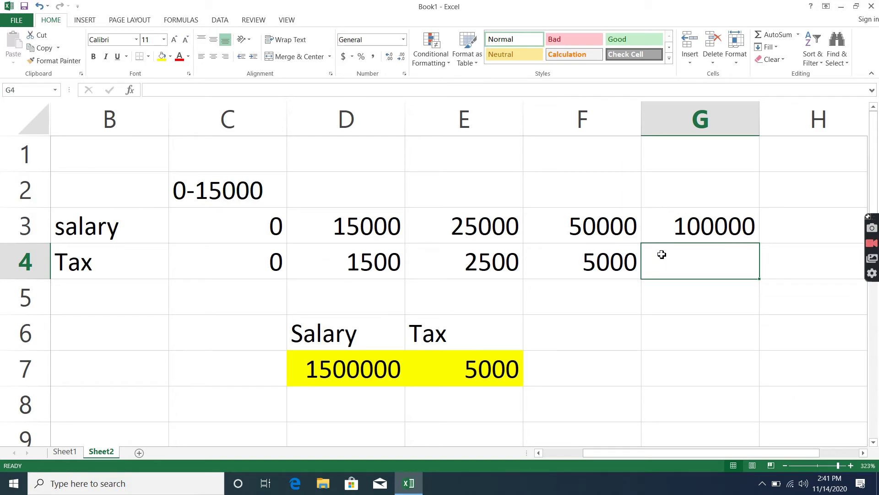
type("10000")
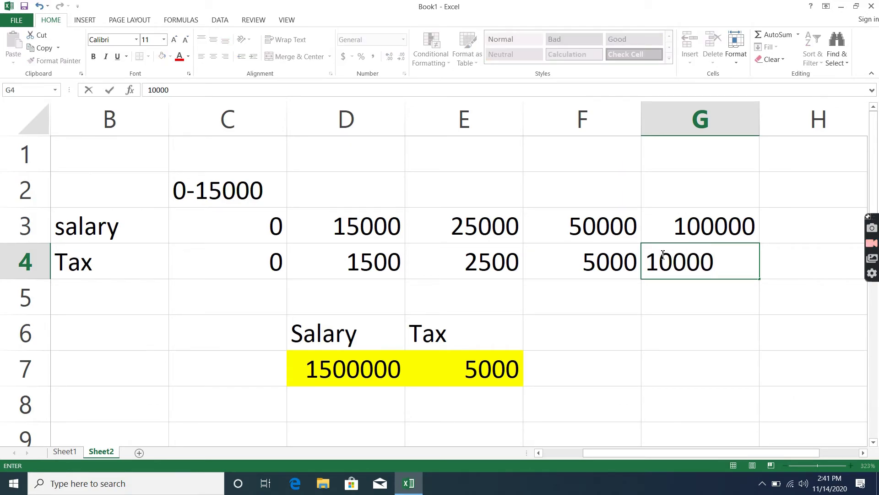
key("BackSpace")
key("BackSpace")
key("BackSpace")
type("000")
key("Return")
key("Down")
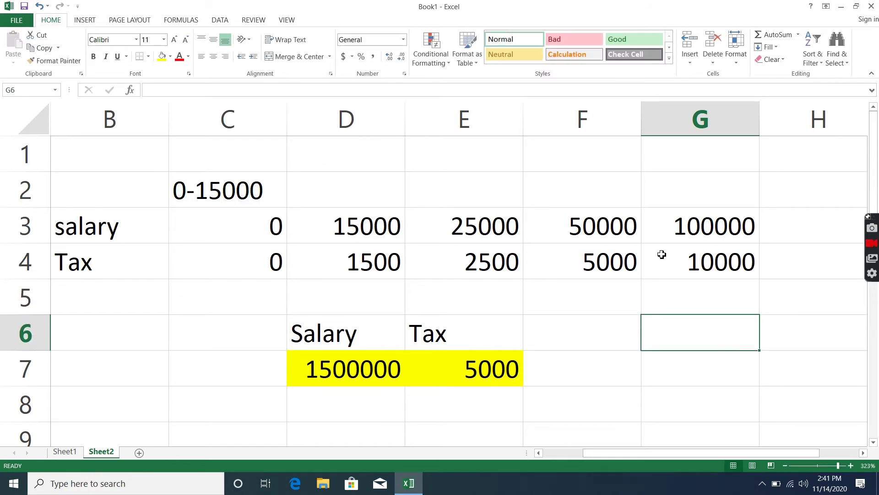
Replace the table array in E7's HLOOKUP formula with the extended range B3:G4.
key("Left")
key("Left")
key("Down")
key("Left")
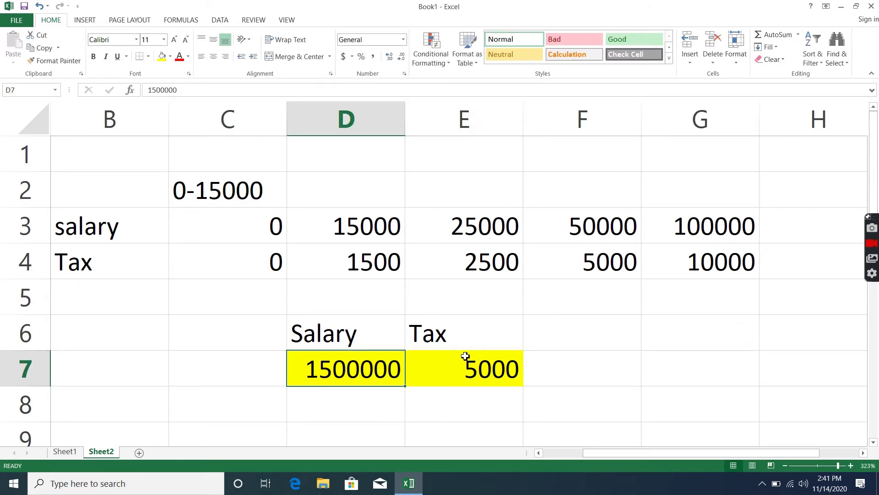
left_click(461, 376)
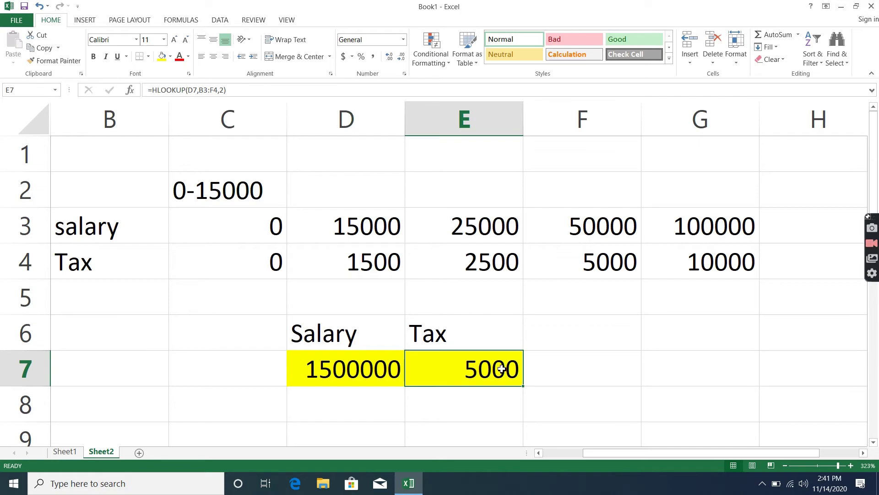
double_click(503, 369)
left_click(640, 368)
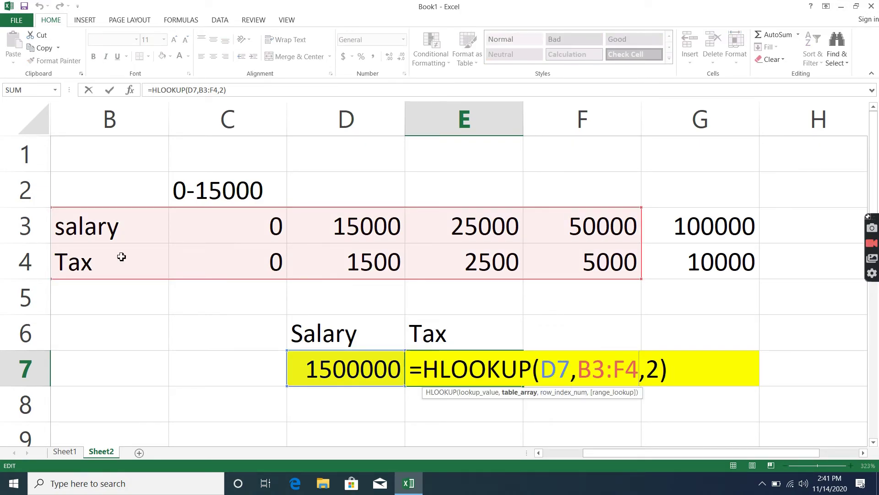
key("shift+Left")
key("shift+Left")
key("shift+Left")
key("shift+Left")
key("shift+Left")
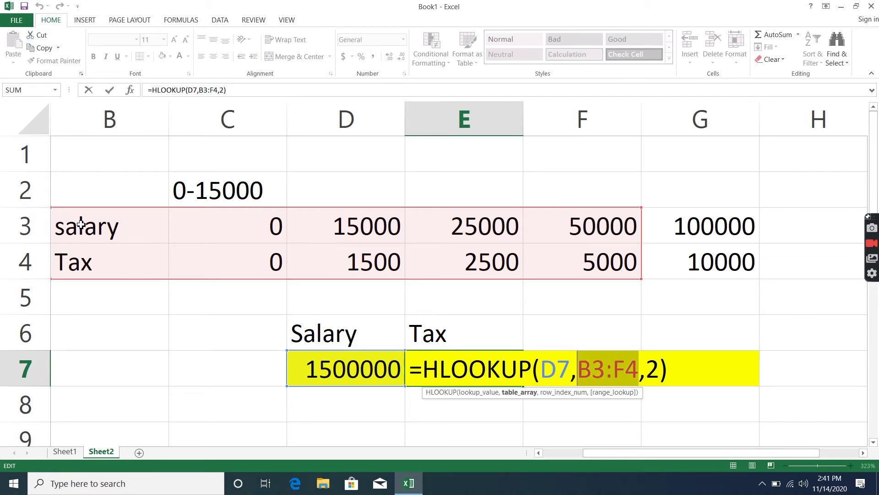
key("BackSpace")
left_click_drag(81, 224, 694, 255)
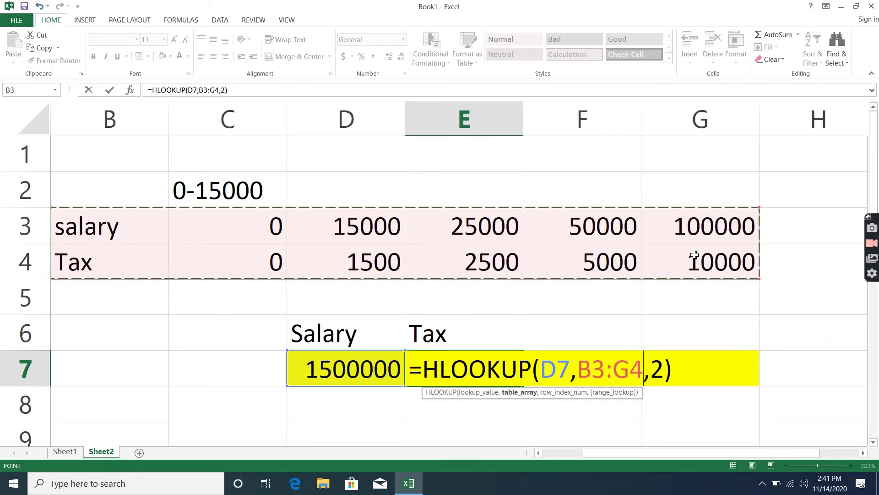
key("Right")
key("Right")
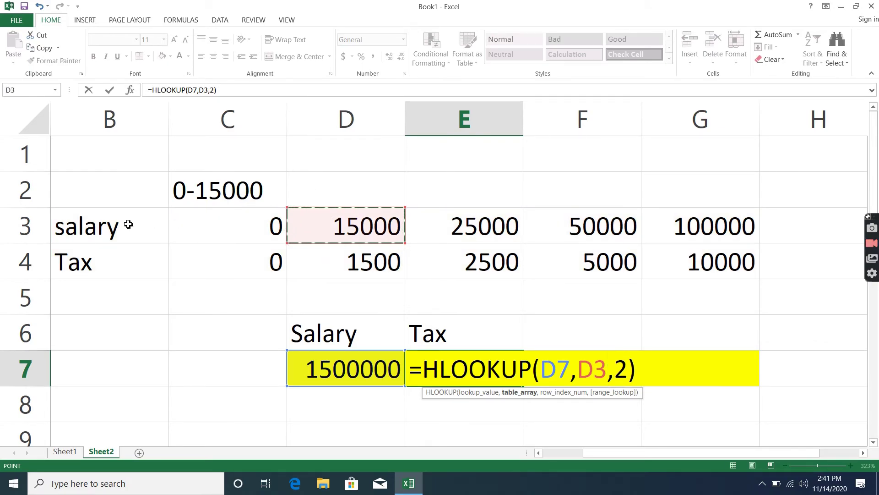
key("Left")
key("Left")
left_click_drag(115, 229, 685, 255)
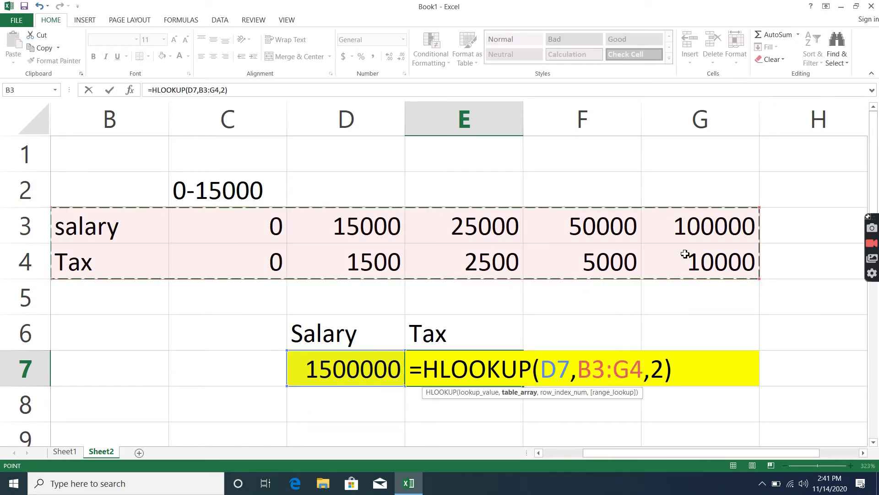
Add range lookup argument 1 for an approximate match, completing E7 as =HLOOKUP(D7,B3:G4,2,1).
left_click(666, 370)
type(",")
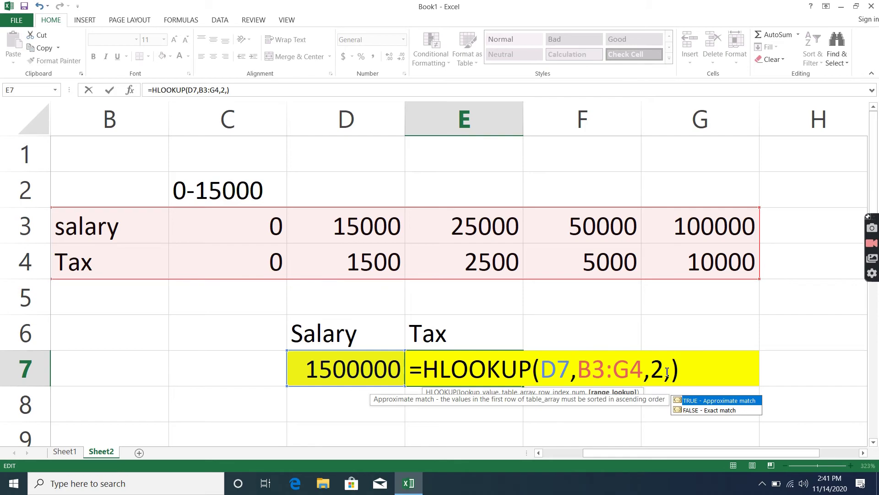
type("1")
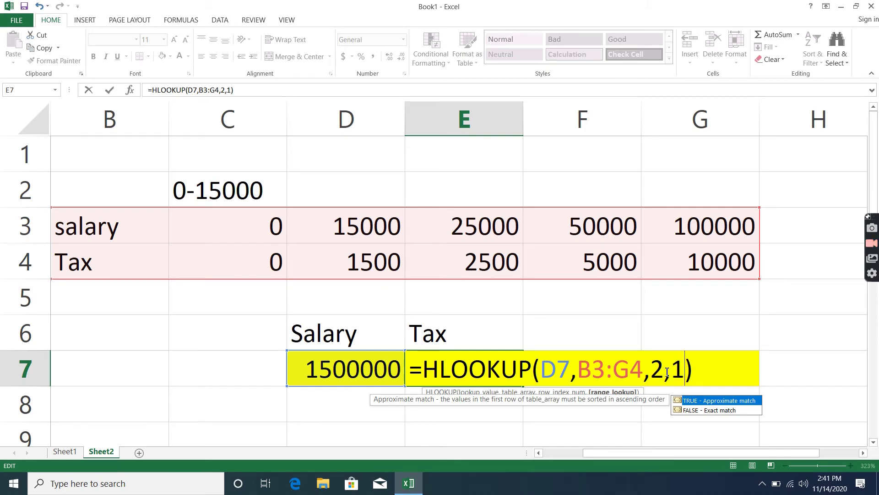
key("Return")
key("Up")
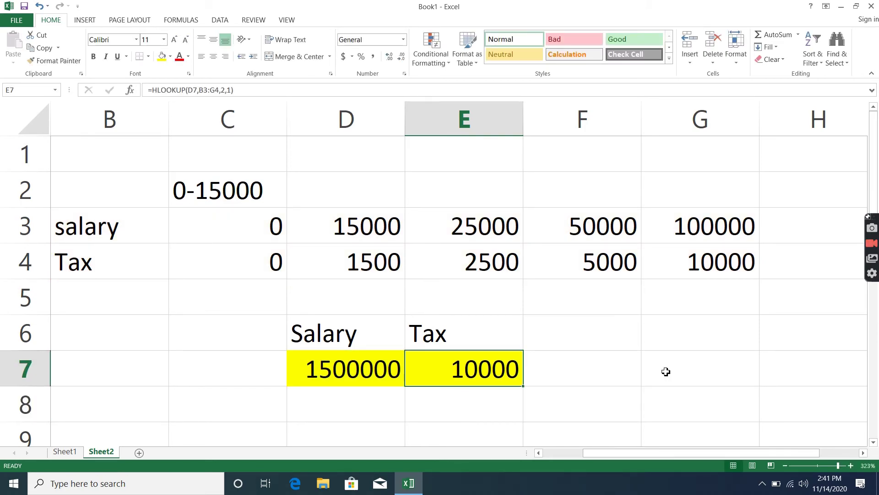
Test the corrected lookup with salaries of 0 and 14500 in cell D7.
key("Left")
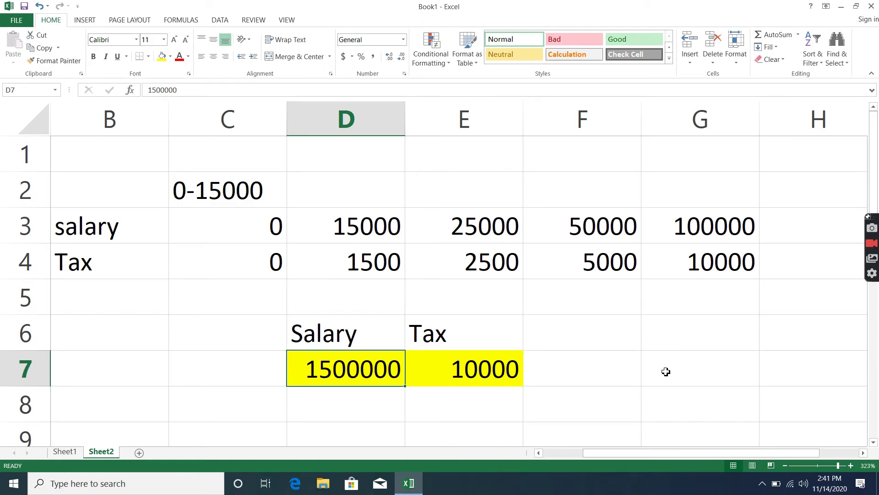
type("0")
key("Return")
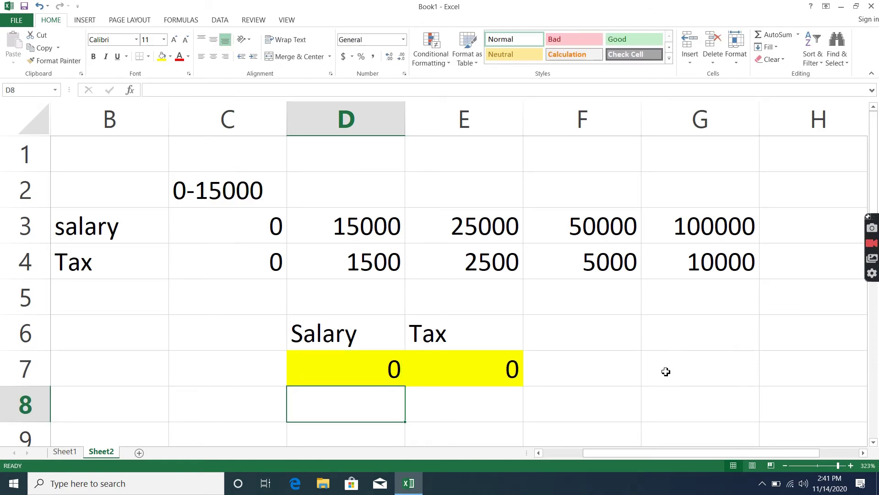
key("Up")
type("14500")
key("Return")
key("Up")
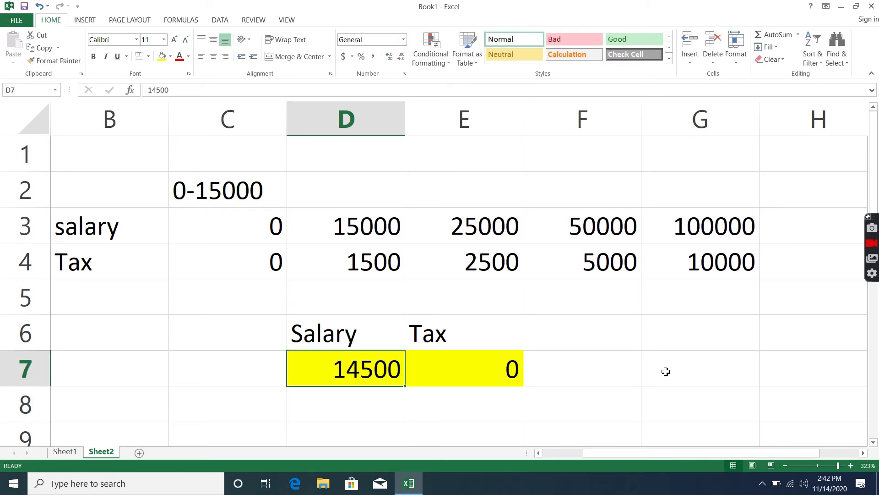
Enter 15000 as the test salary in D7 and check the tax result in E7.
type("15000")
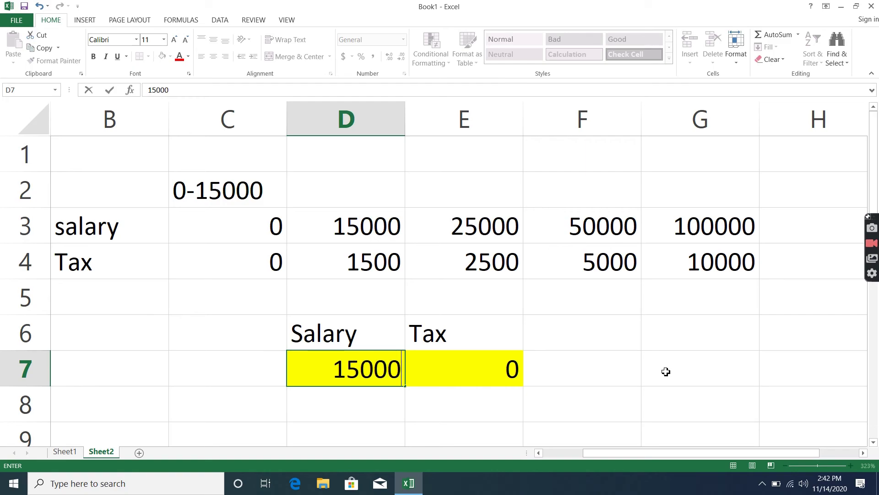
key("Return")
key("Up")
key("Right")
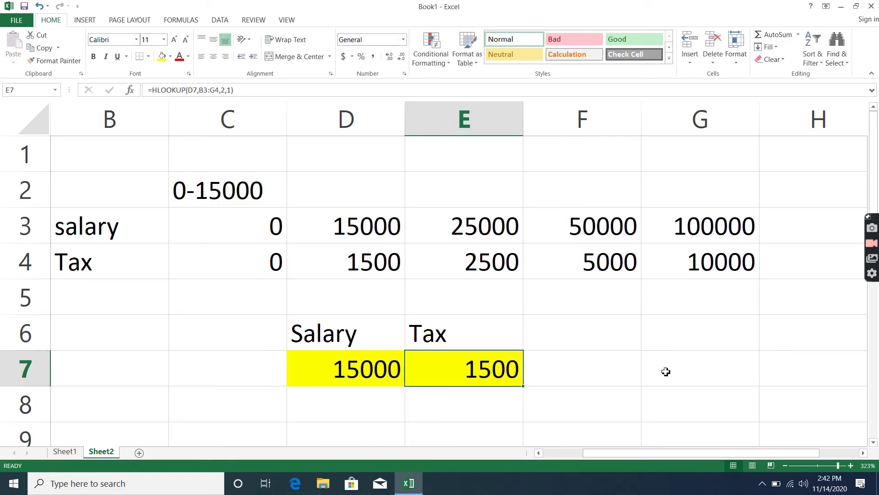
key("Left")
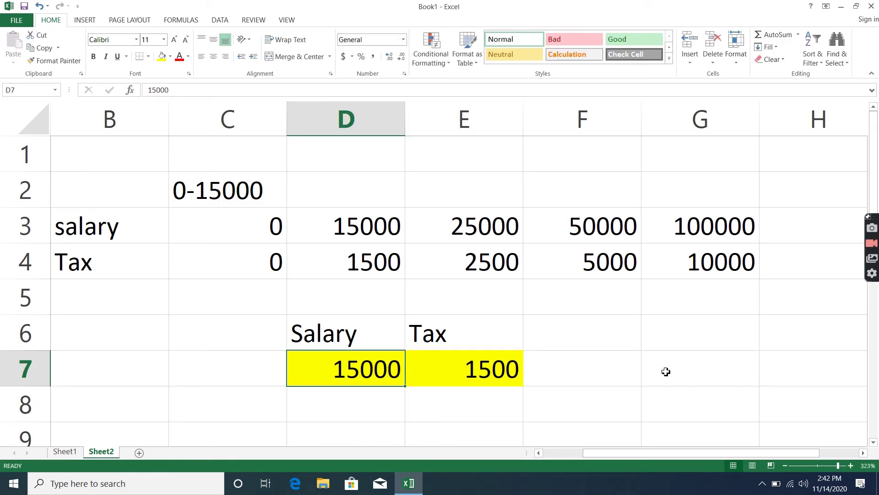
Test the salary thresholds 25000 and 50000 in cell D7, leaving 50000 as the entered salary.
type("25000")
key("Return")
key("Up")
type("50000")
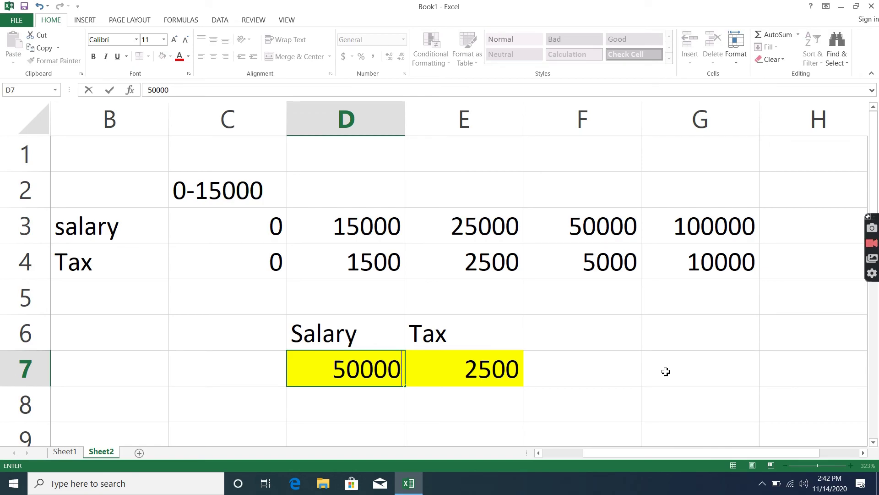
key("Return")
key("Up")
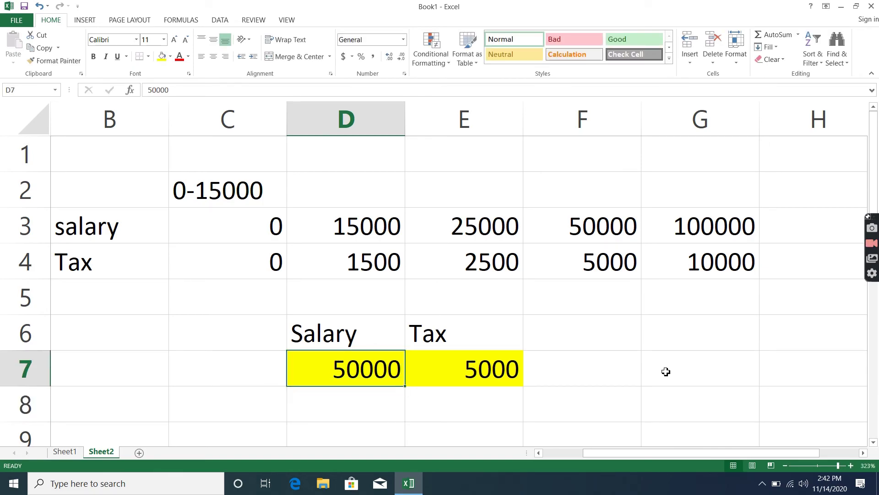